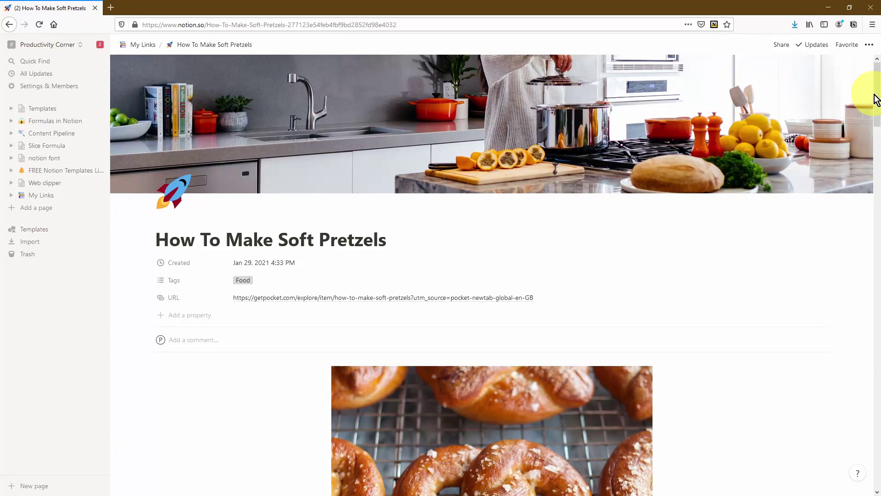
- Look through the How To Make Soft Pretzels page, including its colored texts, highlighted headings and the comment on "Knead the dough"
{"action": "left_click_drag", "start_coordinate": [877, 100], "coordinate": [877, 163]}
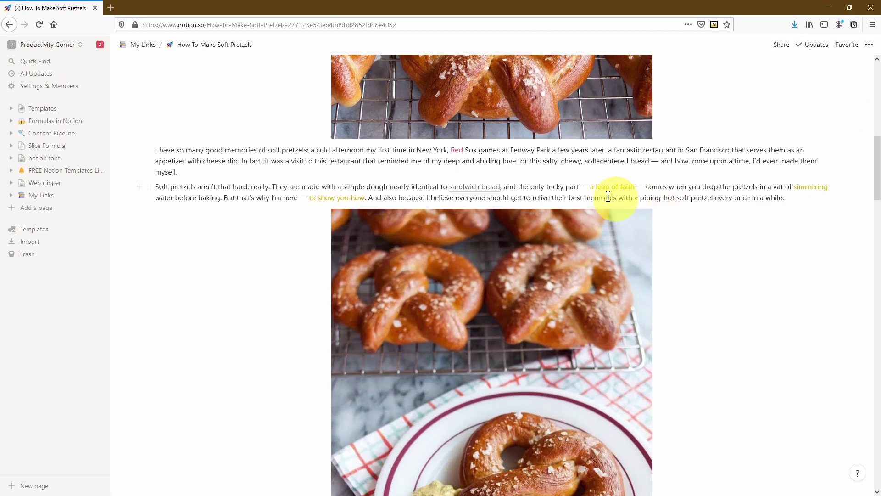
{"action": "left_click_drag", "start_coordinate": [582, 187], "coordinate": [849, 188]}
{"action": "left_click", "coordinate": [877, 241]}
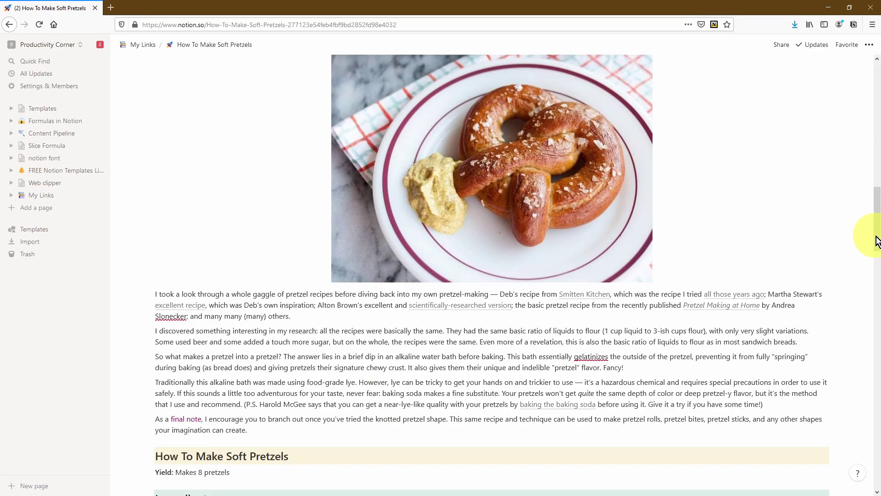
{"action": "left_click", "coordinate": [877, 241]}
{"action": "left_click", "coordinate": [840, 246]}
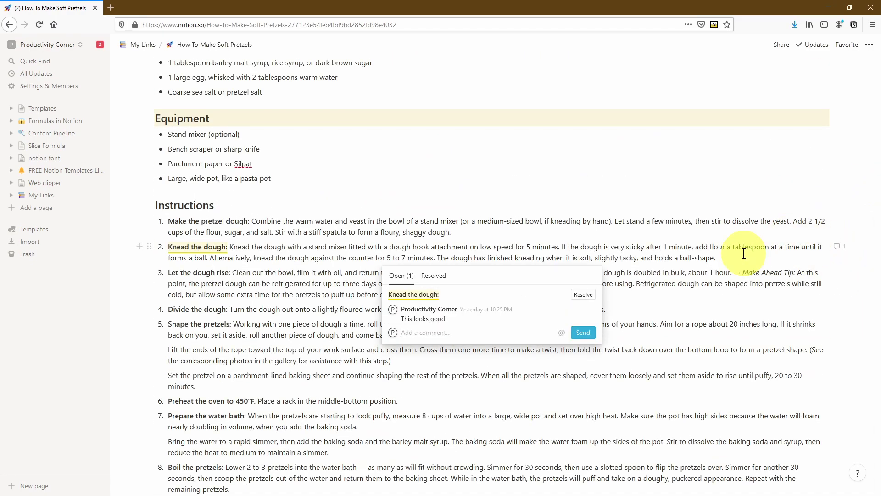
{"action": "left_click", "coordinate": [744, 253]}
{"action": "scroll", "coordinate": [846, 285], "scroll_direction": "down", "scroll_amount": 3}
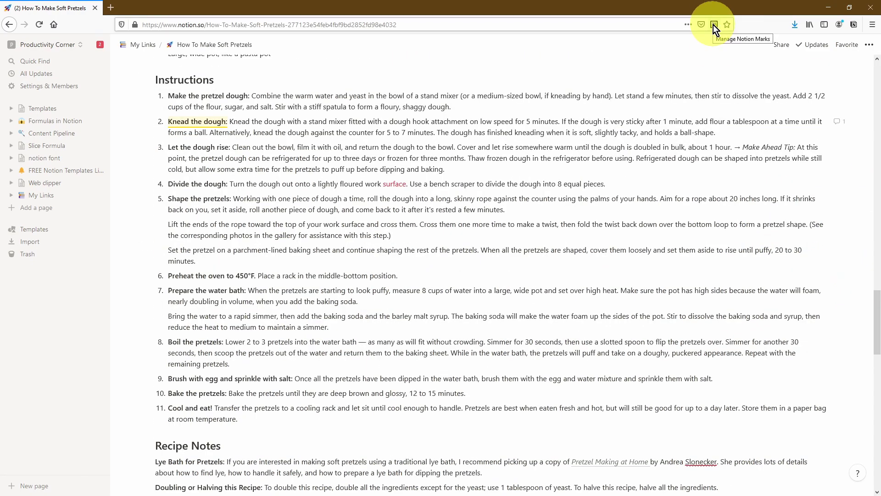
- Open the list of Notion marks and jump to the Ingredients, Equipment, How To Make Soft Pretzels and other colored passages
{"action": "left_click", "coordinate": [714, 24]}
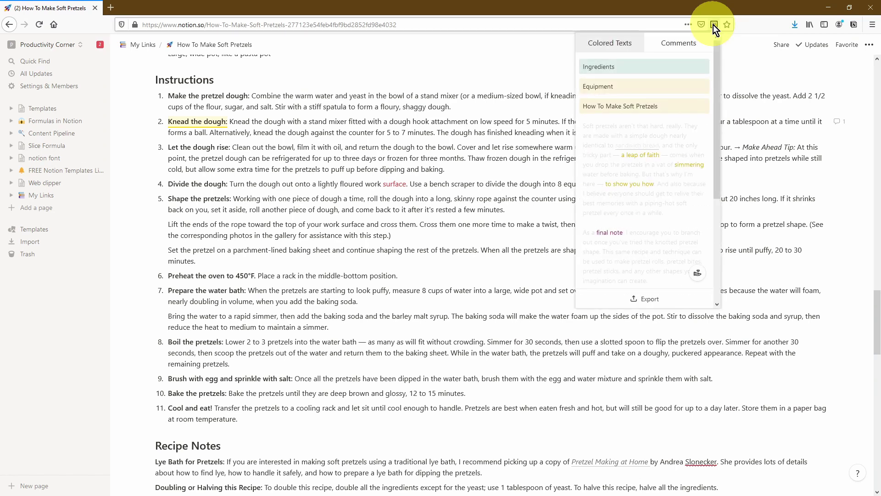
{"action": "left_click", "coordinate": [664, 71]}
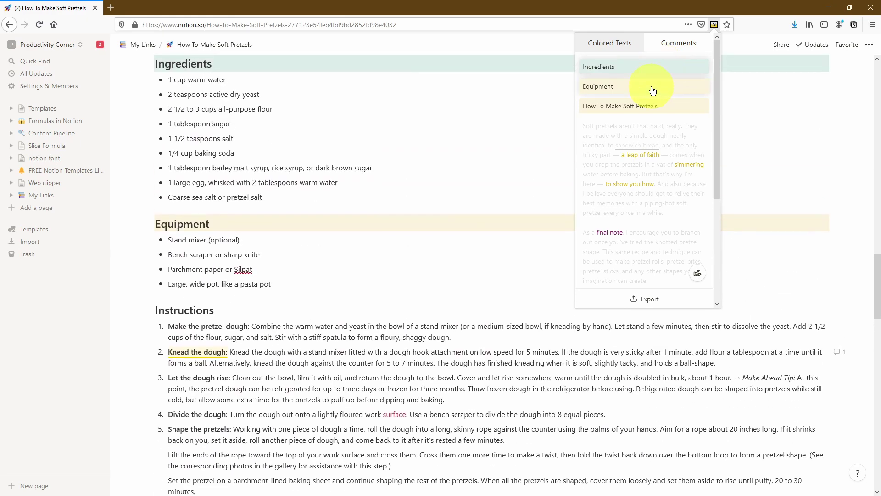
{"action": "left_click", "coordinate": [653, 90]}
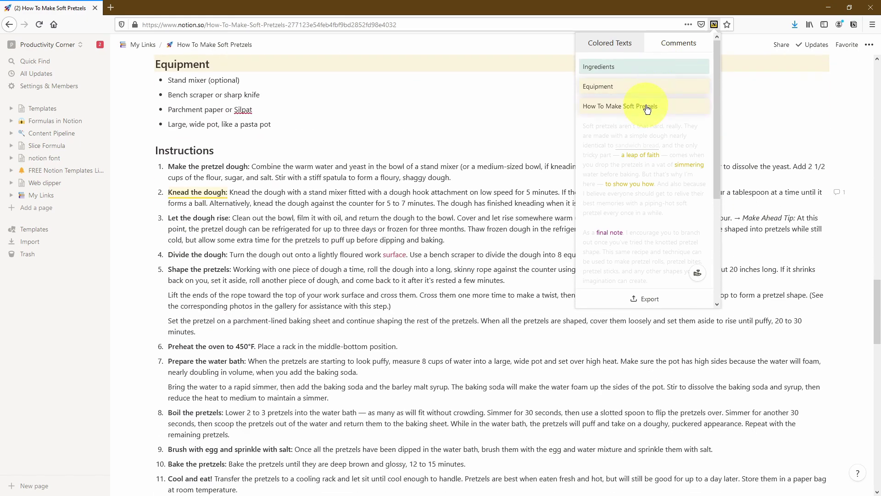
{"action": "left_click", "coordinate": [652, 115]}
{"action": "left_click", "coordinate": [672, 183]}
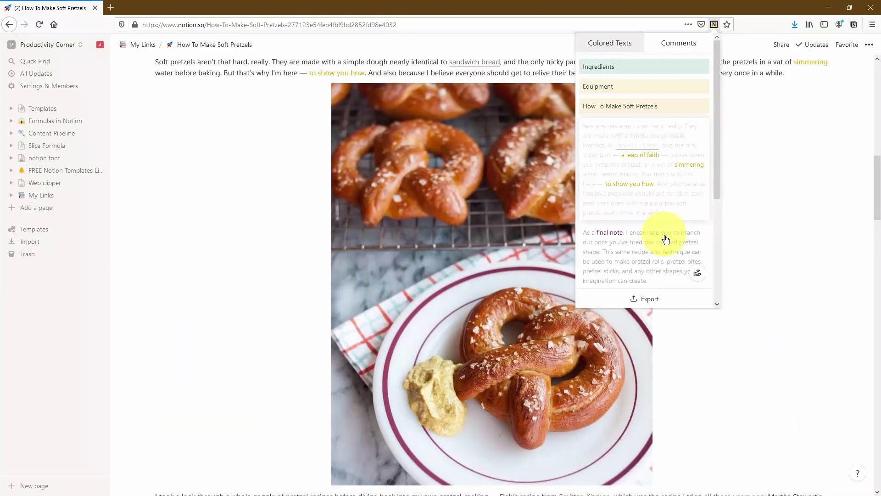
{"action": "left_click", "coordinate": [668, 243]}
{"action": "scroll", "coordinate": [688, 184], "scroll_direction": "down", "scroll_amount": 5}
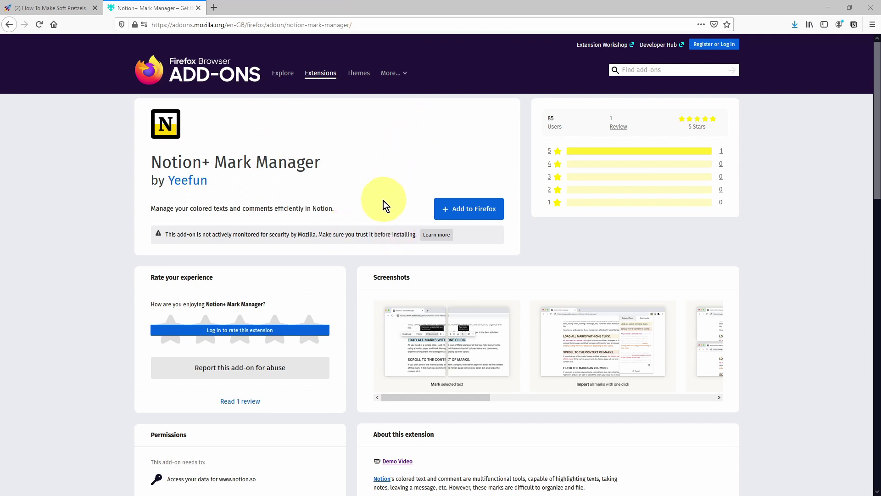
- Install the Notion+ Mark Manager add-on in Firefox and dismiss the installation notice
{"action": "left_click", "coordinate": [483, 211]}
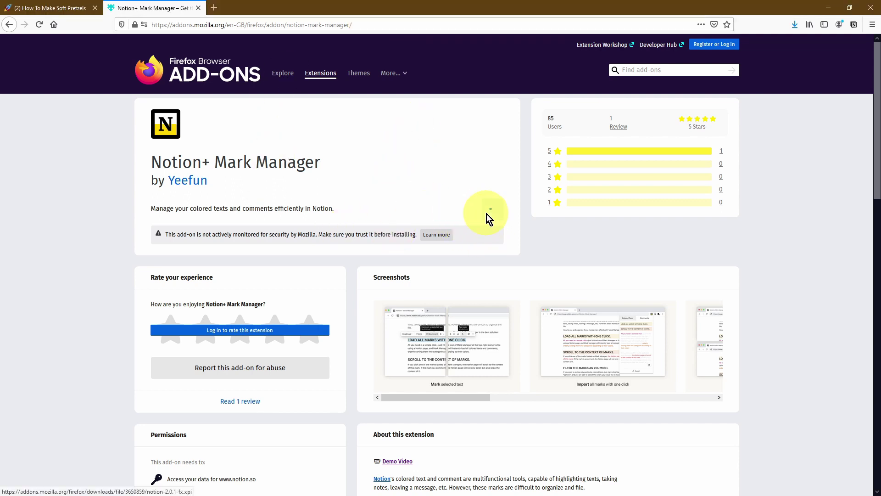
{"action": "left_click", "coordinate": [188, 94]}
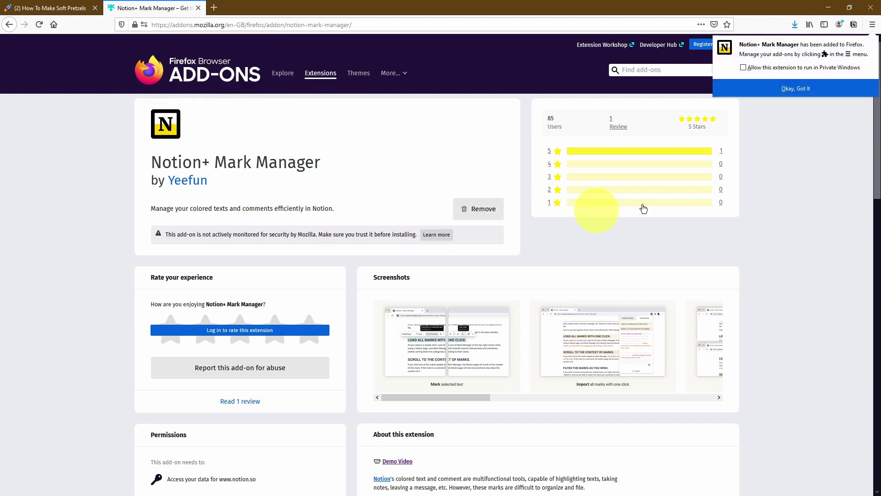
{"action": "left_click", "coordinate": [784, 91]}
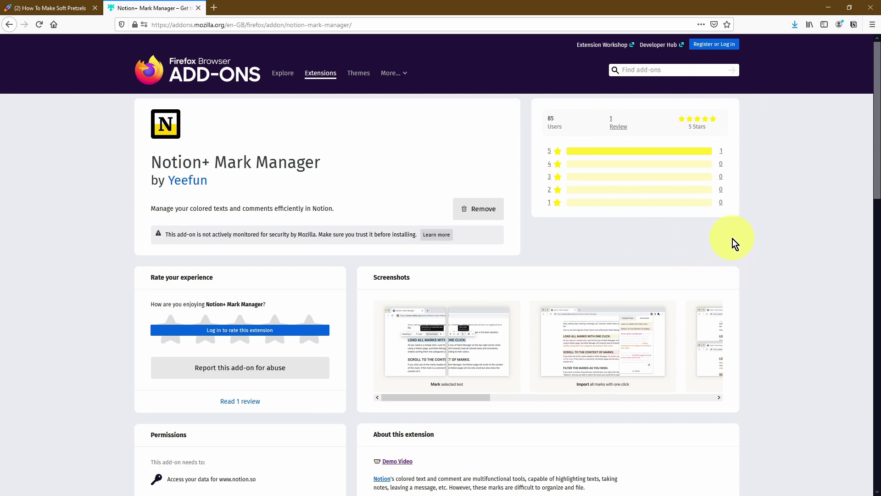
- Return to the soft pretzels page in Notion and view the mark manager's colored texts and comments lists
{"action": "key", "text": "ctrl+Tab"}
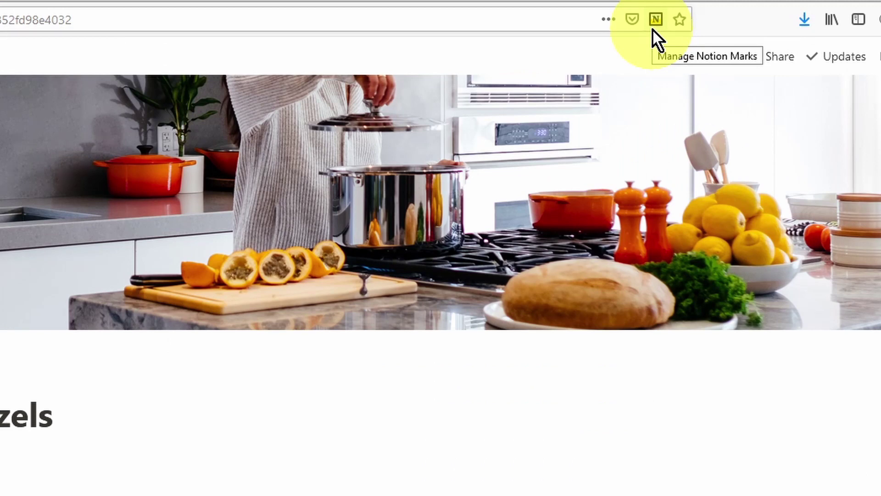
{"action": "left_click", "coordinate": [654, 24]}
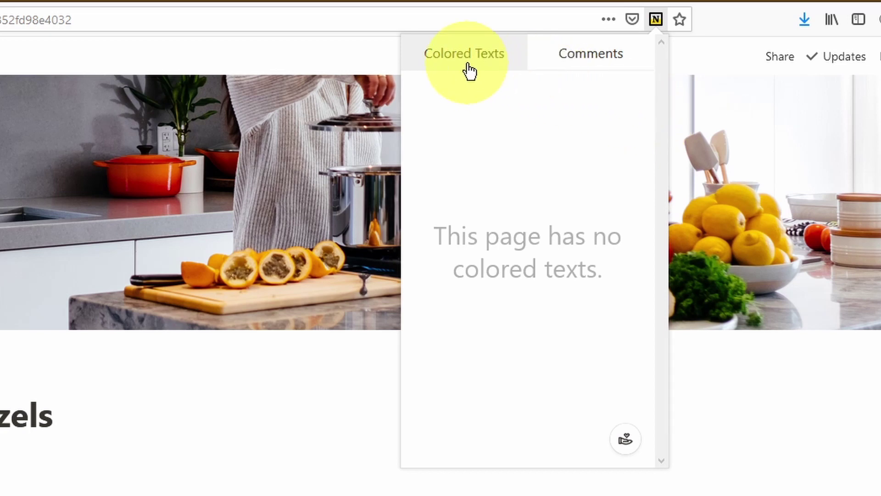
{"action": "left_click", "coordinate": [616, 73]}
{"action": "left_click", "coordinate": [524, 63]}
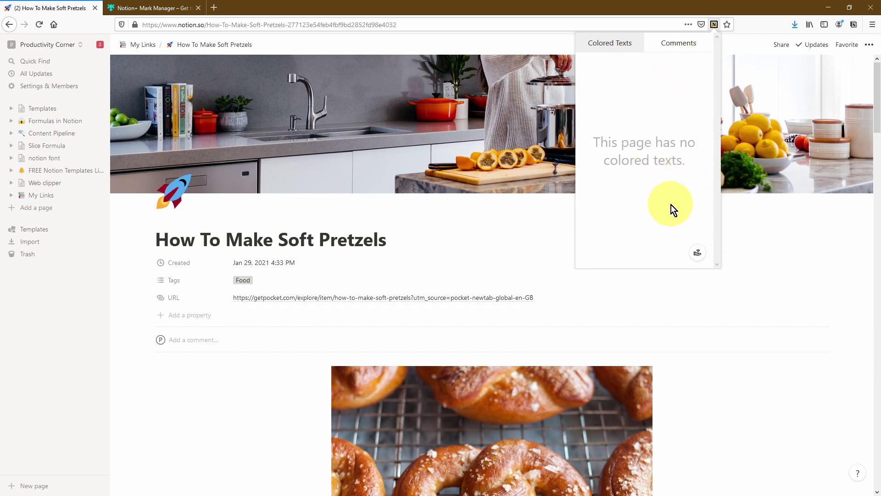
{"action": "left_click", "coordinate": [680, 44]}
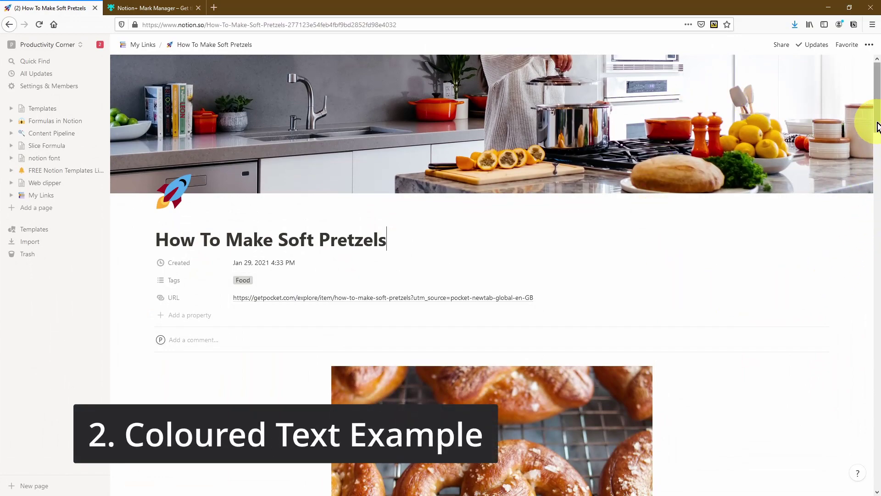
- Color the word "Red" in the paragraph below the first pretzel photo red
{"action": "left_click_drag", "start_coordinate": [878, 126], "coordinate": [879, 196]}
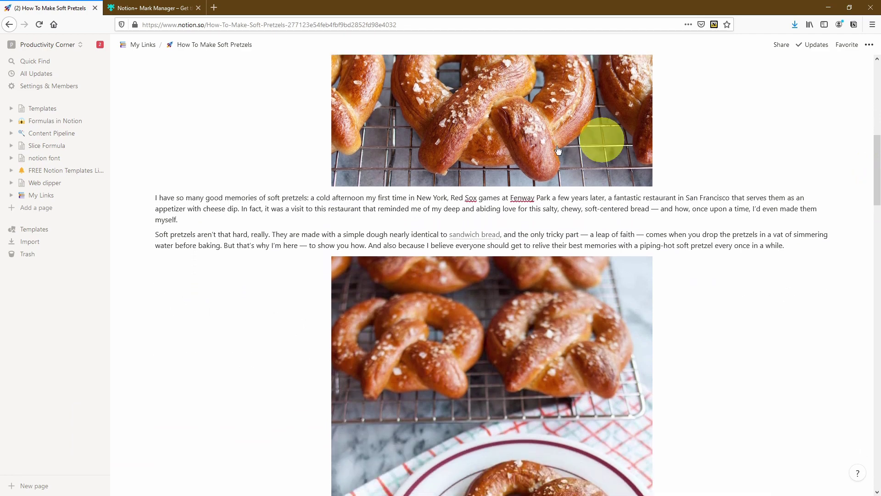
{"action": "double_click", "coordinate": [458, 200]}
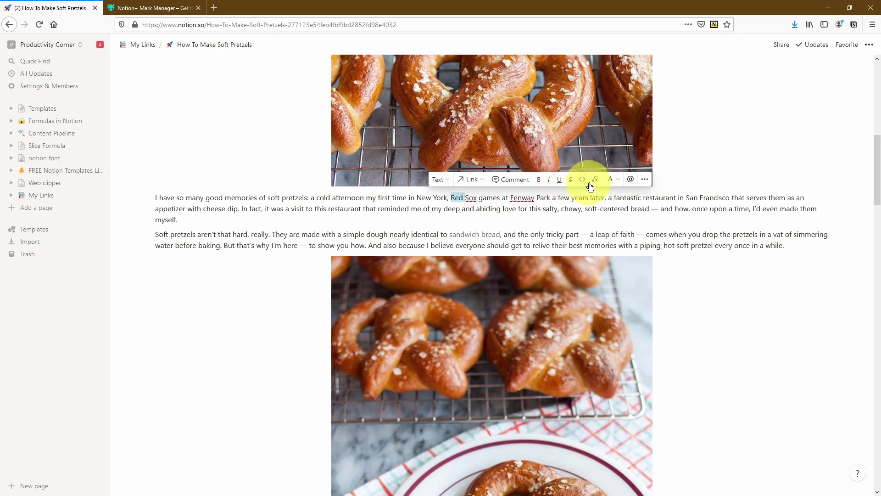
{"action": "left_click", "coordinate": [611, 179]}
{"action": "left_click", "coordinate": [609, 334]}
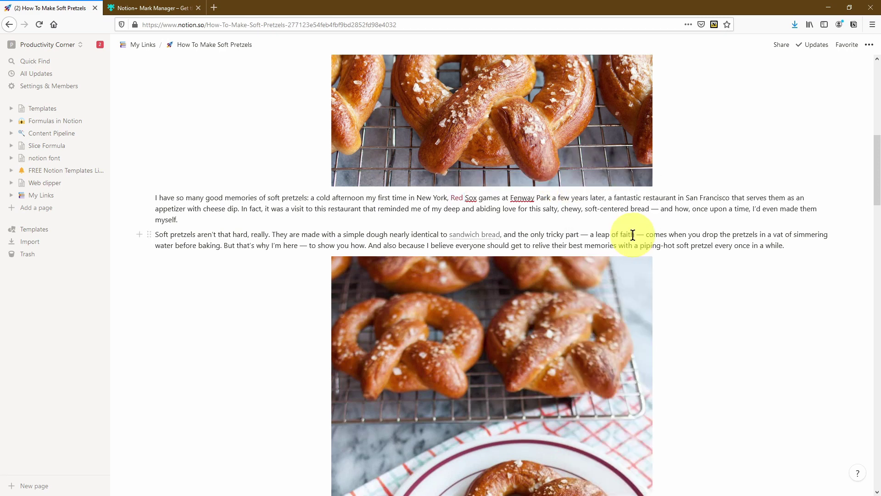
- Color the phrase "a leap of faith" in the second paragraph yellow
{"action": "left_click_drag", "start_coordinate": [636, 235], "coordinate": [589, 236]}
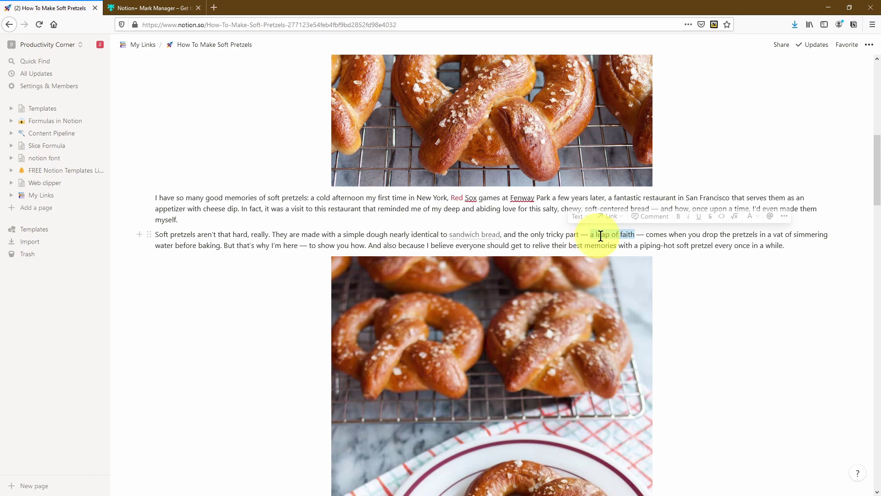
{"action": "left_click", "coordinate": [749, 222]}
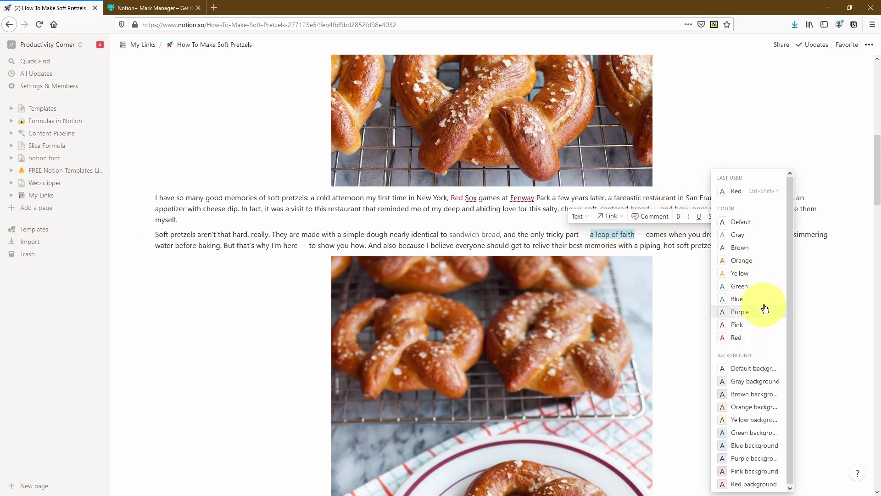
{"action": "left_click", "coordinate": [753, 274]}
- Color the phrase "final note" in the paragraph above the How To Make Soft Pretzels heading pink
{"action": "scroll", "coordinate": [758, 251], "scroll_direction": "down", "scroll_amount": 6}
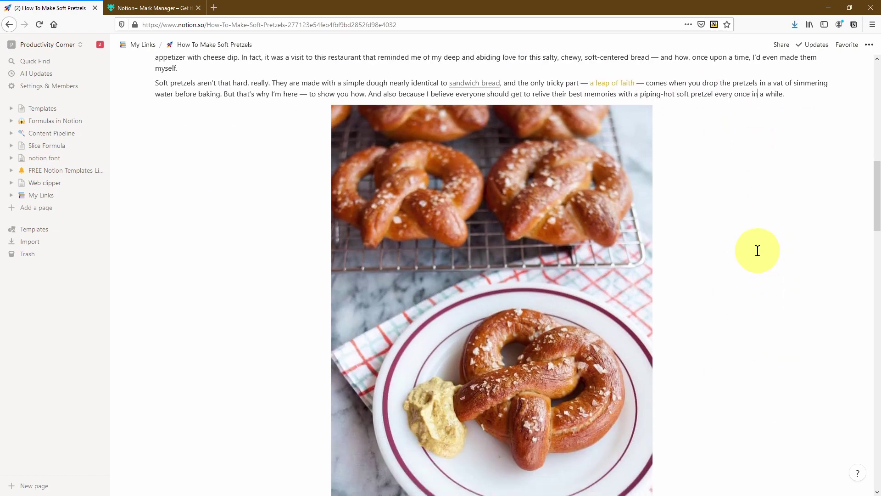
{"action": "scroll", "coordinate": [758, 250], "scroll_direction": "down", "scroll_amount": 5}
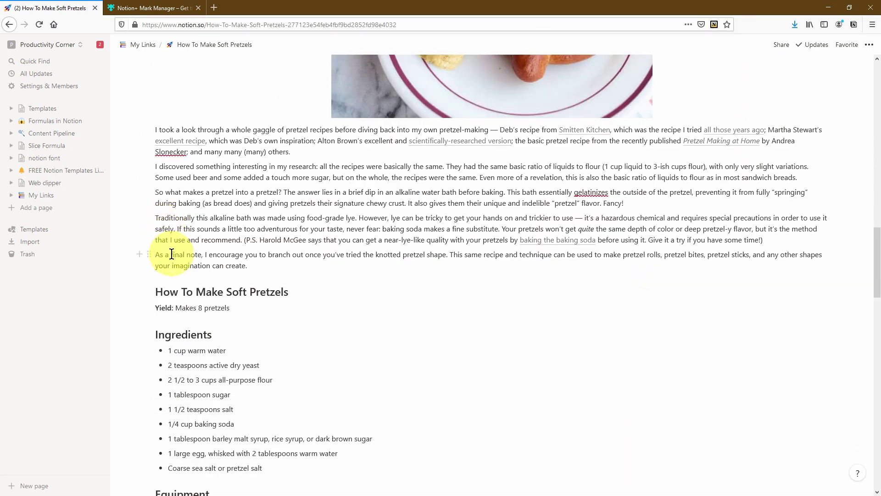
{"action": "left_click_drag", "start_coordinate": [171, 254], "coordinate": [202, 254]}
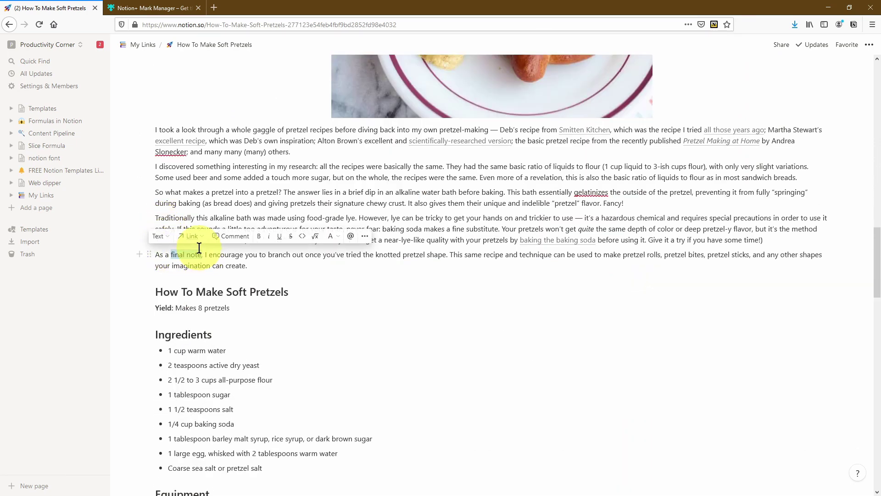
{"action": "left_click", "coordinate": [331, 236]}
{"action": "left_click", "coordinate": [332, 325]}
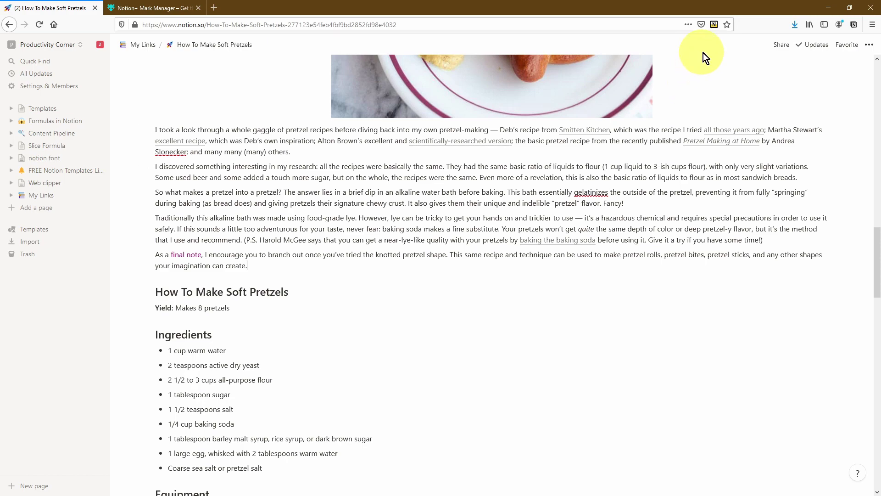
- Open the mark manager and jump to the page passages containing the marks "Red" and "final note"
{"action": "left_click", "coordinate": [713, 24]}
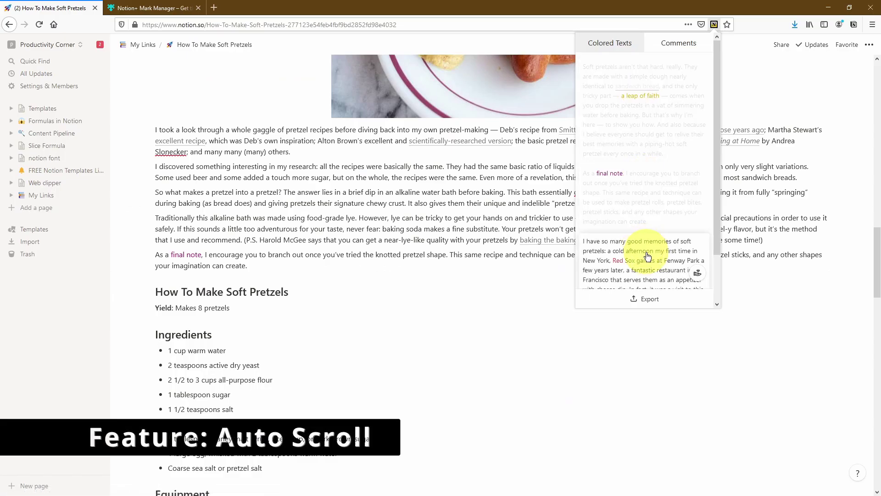
{"action": "left_click", "coordinate": [647, 260]}
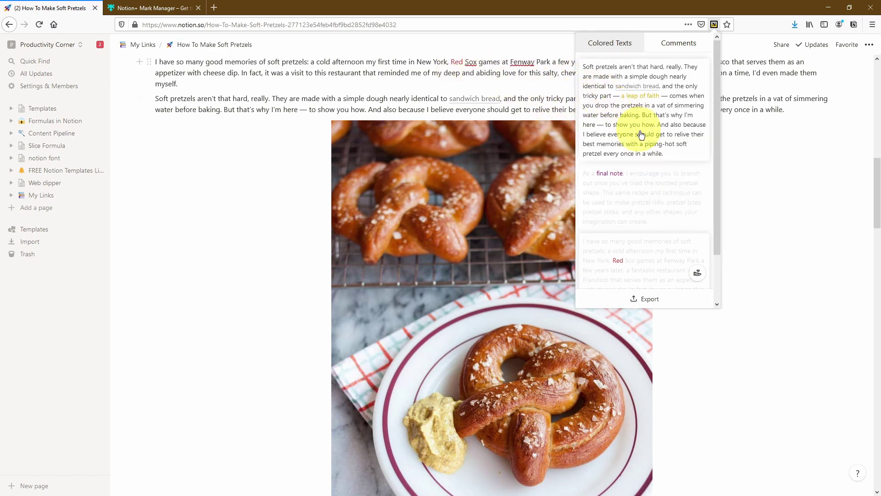
{"action": "left_click", "coordinate": [666, 190]}
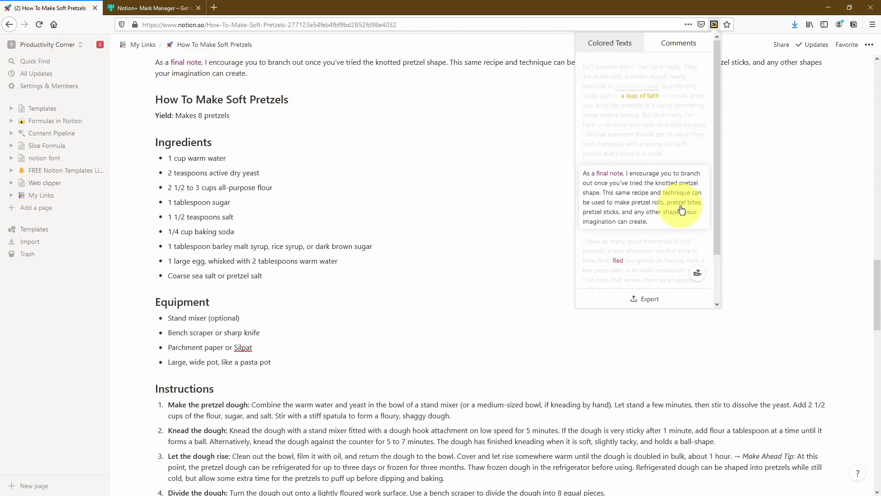
{"action": "left_click", "coordinate": [682, 220]}
- Color the word "surface" in the "Divide the dough" instruction red
{"action": "scroll", "coordinate": [250, 336], "scroll_direction": "down", "scroll_amount": 3}
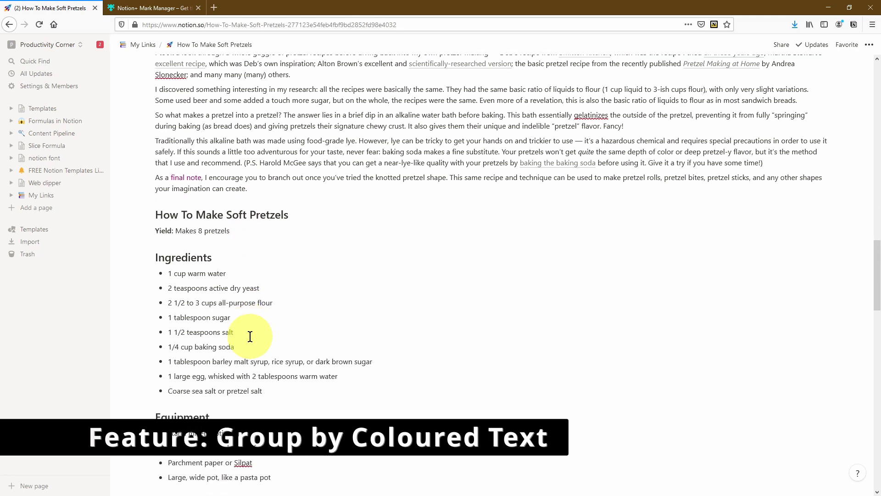
{"action": "scroll", "coordinate": [250, 337], "scroll_direction": "down", "scroll_amount": 5}
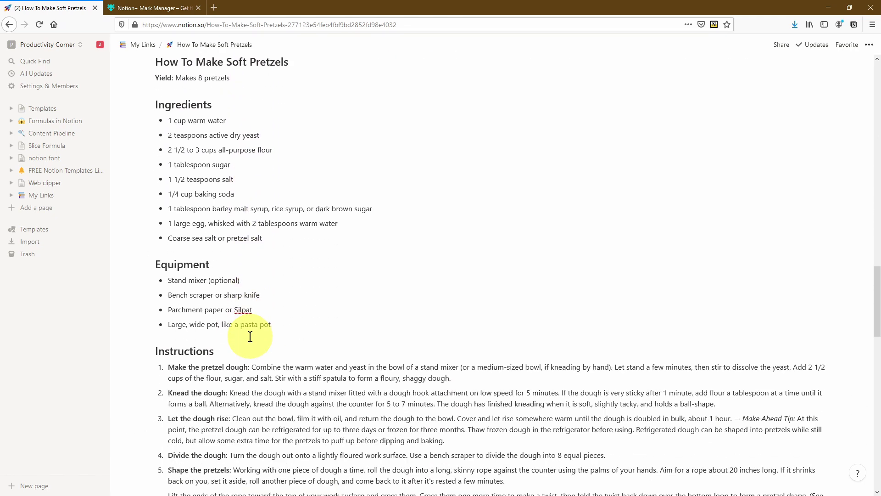
{"action": "scroll", "coordinate": [250, 336], "scroll_direction": "down", "scroll_amount": 2}
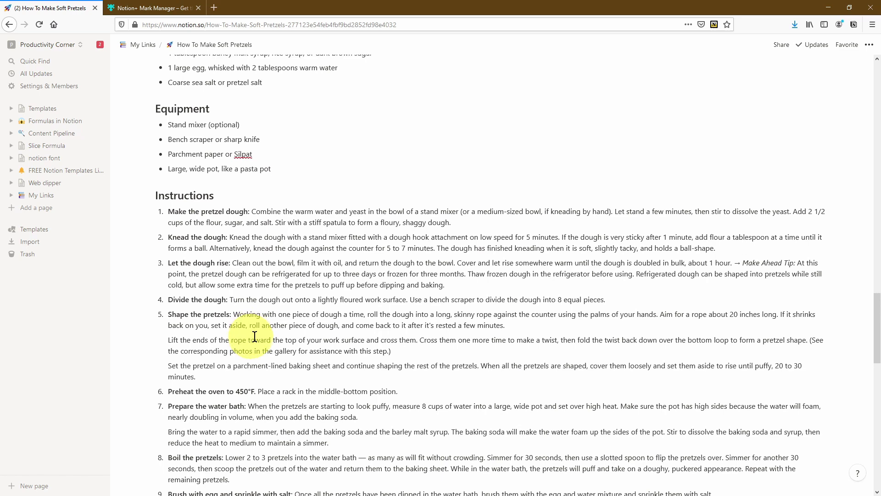
{"action": "double_click", "coordinate": [395, 299]}
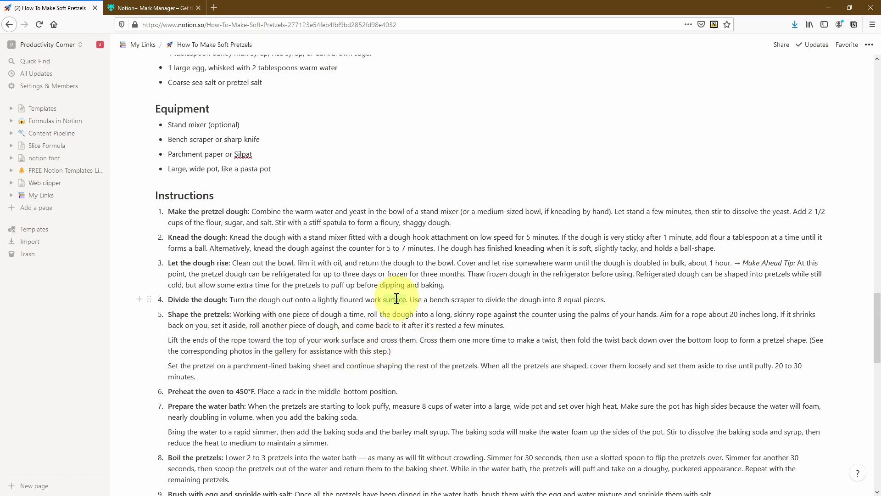
{"action": "left_click", "coordinate": [527, 299]}
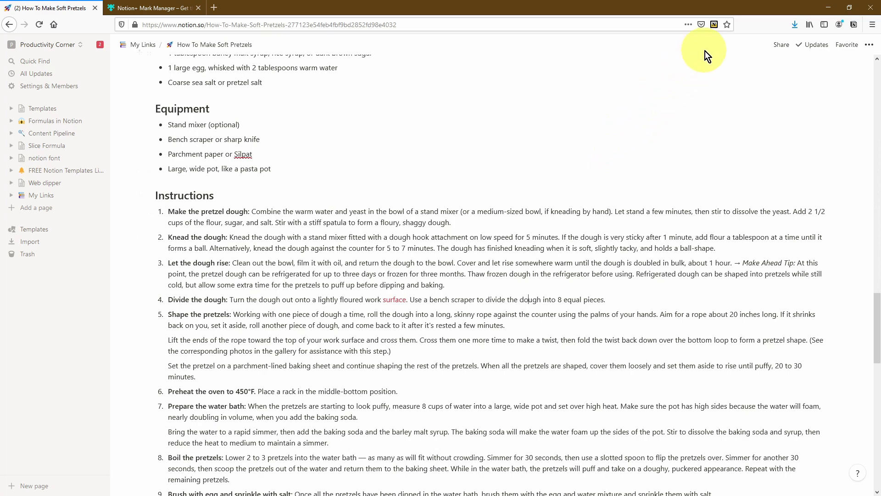
- Open the mark manager and examine how the colored texts are grouped by color
{"action": "left_click", "coordinate": [714, 25]}
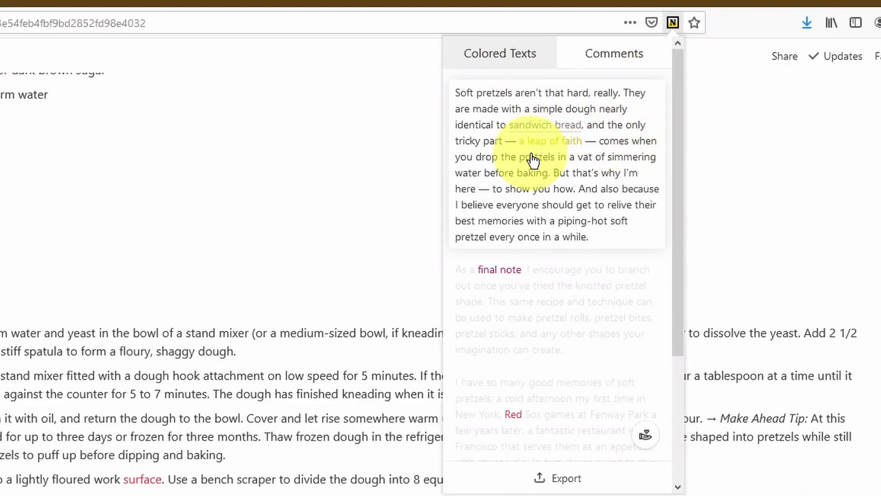
{"action": "scroll", "coordinate": [614, 156], "scroll_direction": "down", "scroll_amount": 3}
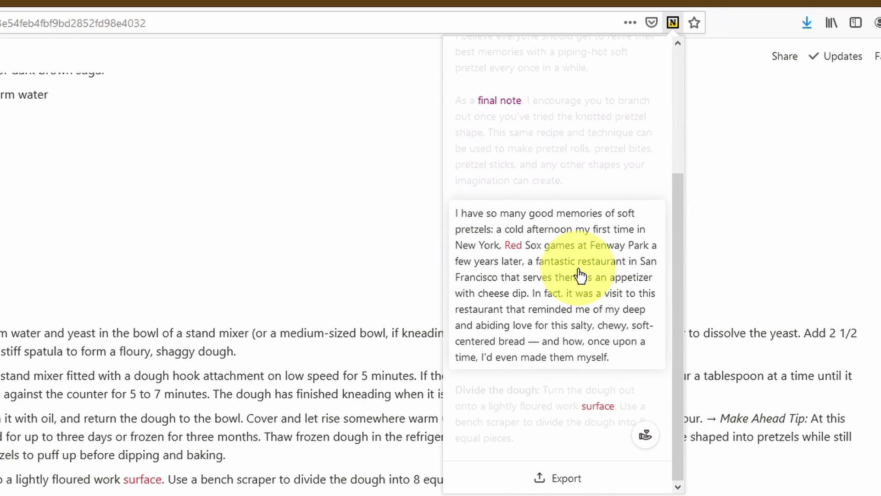
- Jump to the page passage containing "surface", and select the "a leap of faith" passage for export in the mark manager
{"action": "left_click", "coordinate": [636, 390]}
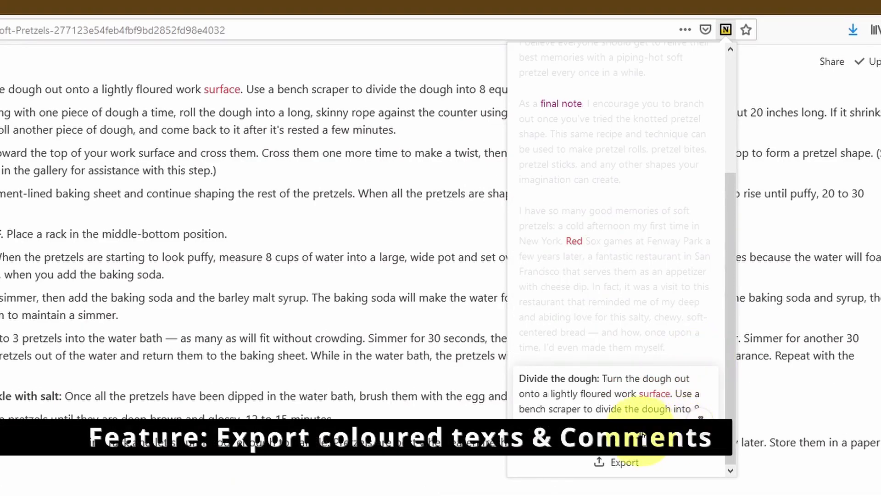
{"action": "left_click", "coordinate": [652, 470]}
{"action": "scroll", "coordinate": [630, 317], "scroll_direction": "up", "scroll_amount": 3}
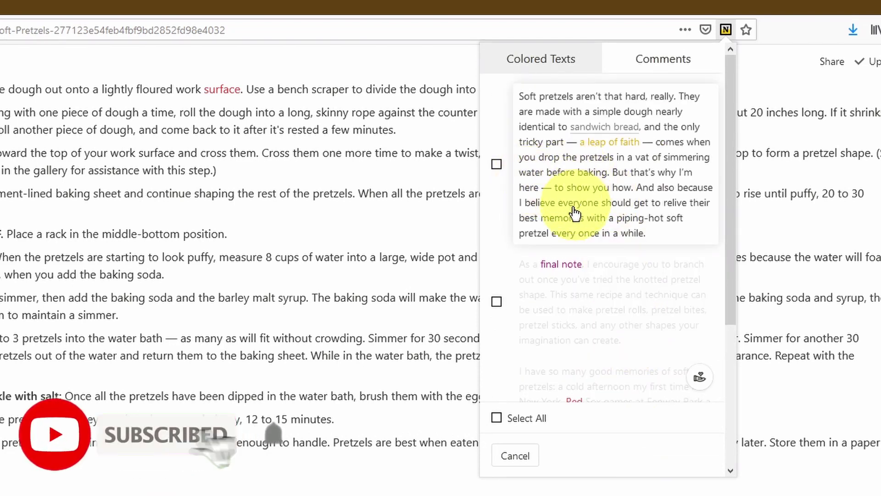
{"action": "left_click", "coordinate": [497, 165]}
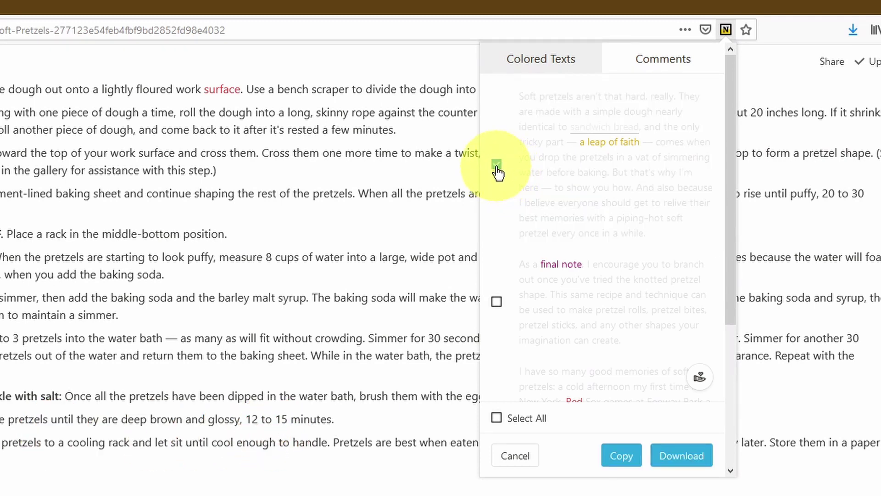
{"action": "left_click", "coordinate": [621, 460]}
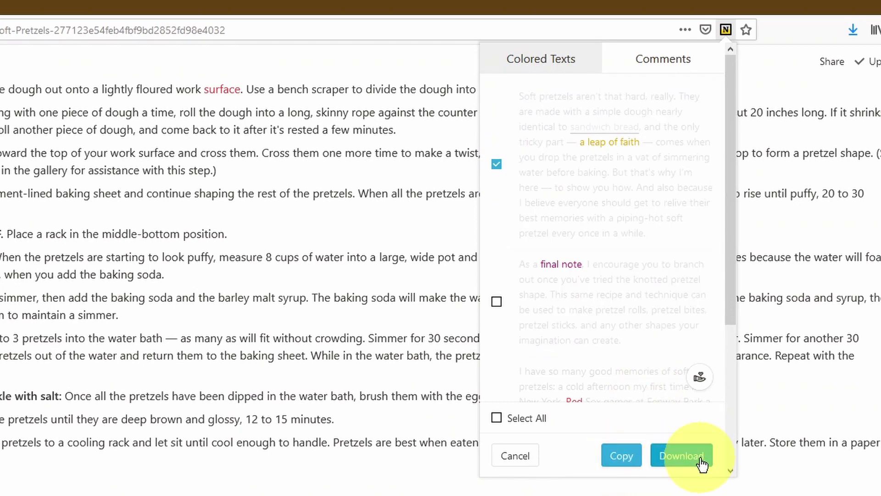
- Select all colored texts in the export list and copy them
{"action": "left_click", "coordinate": [497, 418]}
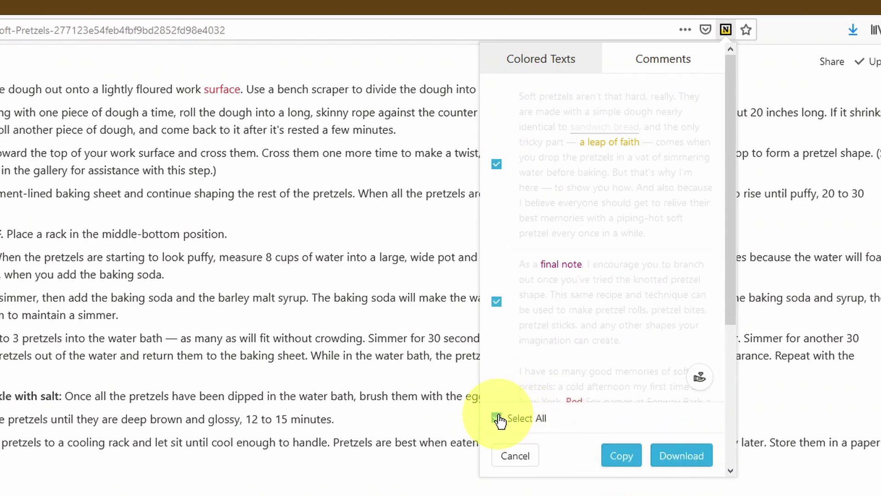
{"action": "left_click_drag", "start_coordinate": [728, 203], "coordinate": [726, 351]}
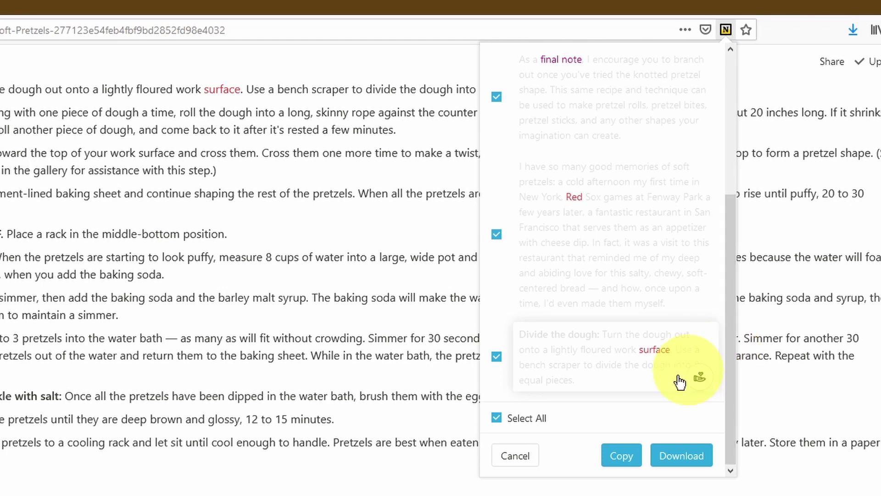
{"action": "left_click", "coordinate": [621, 456]}
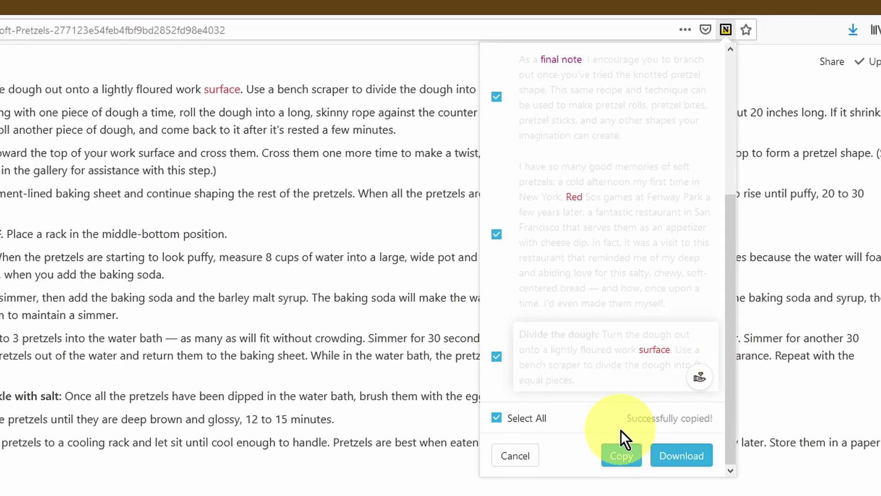
{"action": "left_click", "coordinate": [670, 463]}
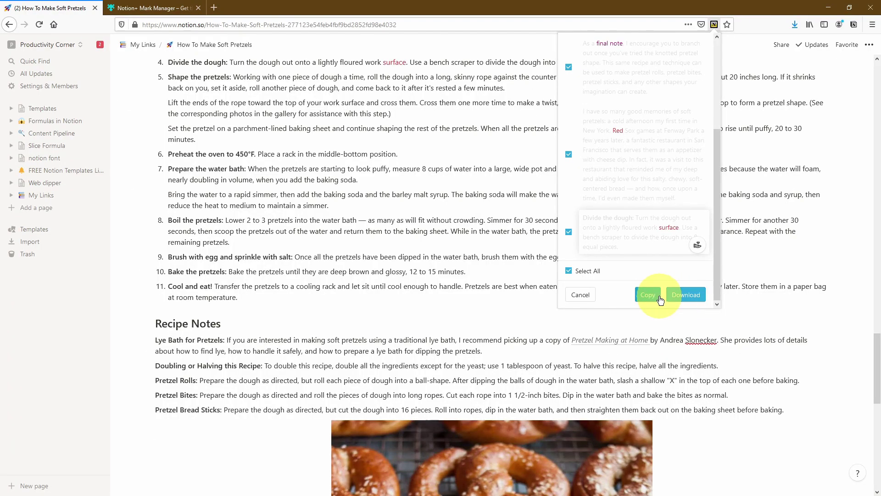
{"action": "left_click", "coordinate": [620, 462]}
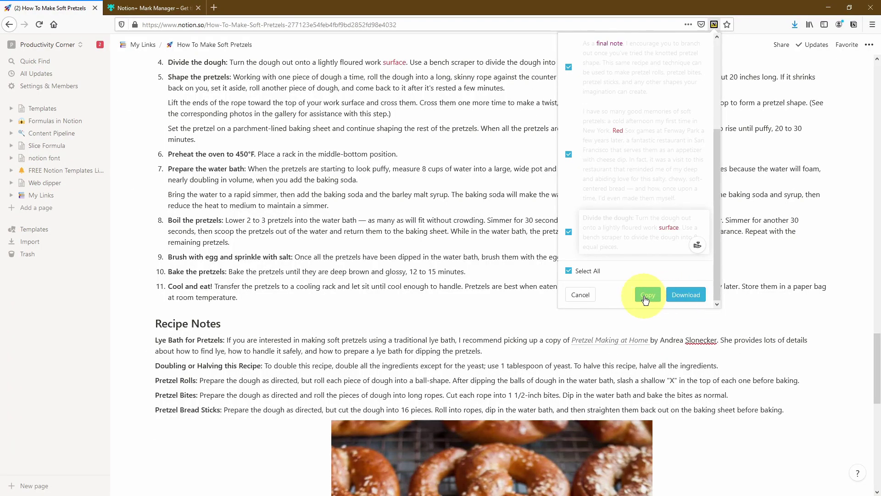
- Paste the copied passages below the author note at the end of the page, leaving empty space above them
{"action": "left_click", "coordinate": [810, 290]}
{"action": "scroll", "coordinate": [707, 412], "scroll_direction": "down", "scroll_amount": 10}
{"action": "key", "text": "Return"}
{"action": "key", "text": "Return"}
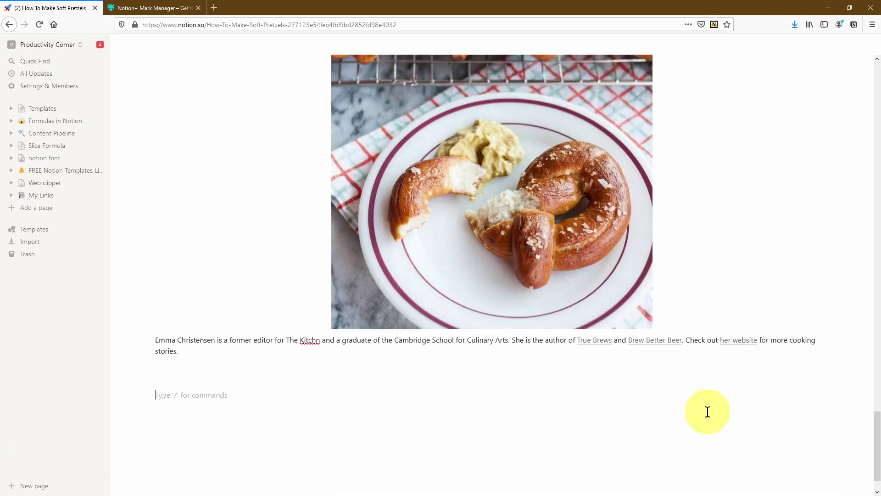
{"action": "key", "text": "ctrl+v"}
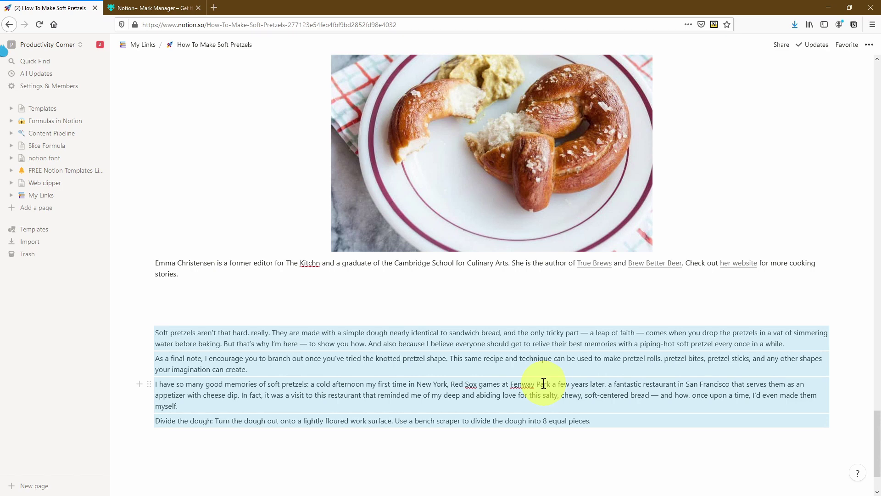
- Export all colored texts from the mark manager as a text file and open it with Notepad
{"action": "left_click", "coordinate": [715, 25]}
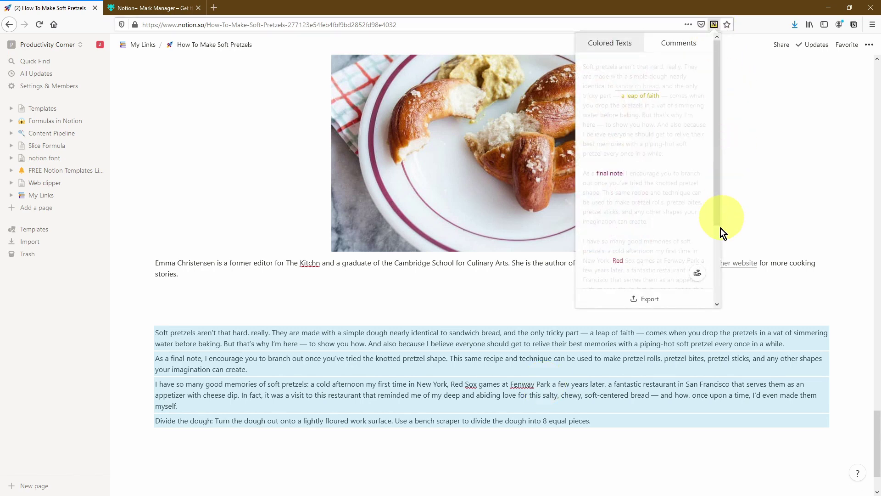
{"action": "left_click", "coordinate": [635, 299]}
{"action": "left_click", "coordinate": [588, 271]}
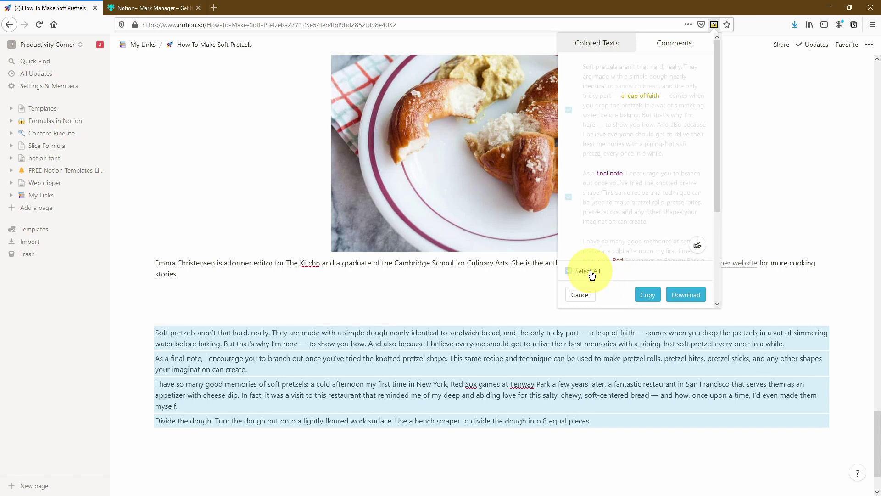
{"action": "left_click", "coordinate": [700, 296]}
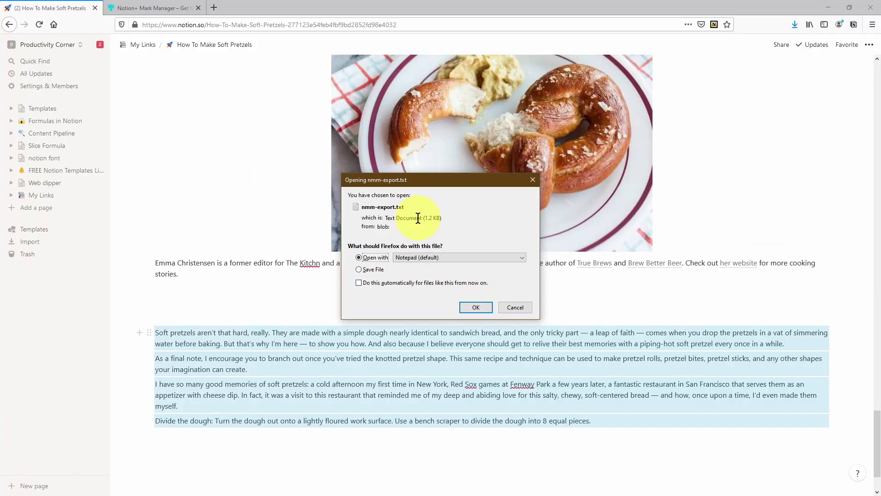
{"action": "left_click", "coordinate": [473, 309]}
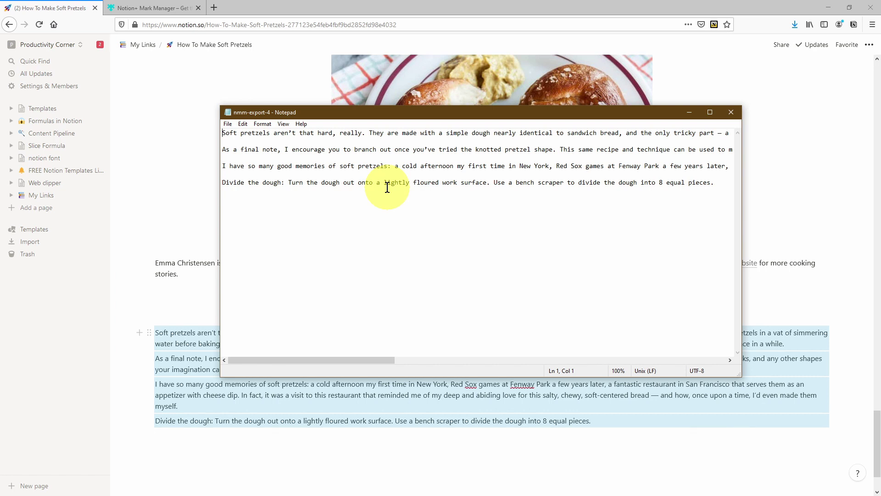
- Give the How To Make Soft Pretzels heading above the yield line a yellow background
{"action": "left_click", "coordinate": [715, 25]}
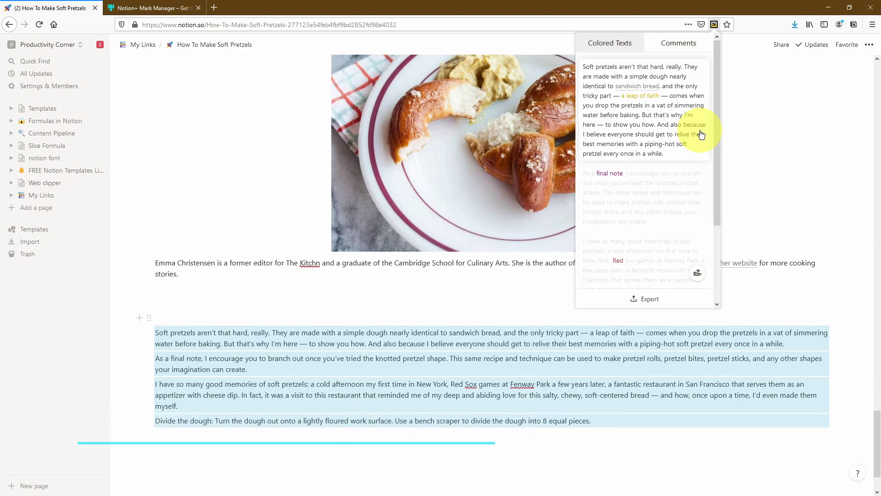
{"action": "left_click", "coordinate": [870, 225]}
{"action": "scroll", "coordinate": [871, 223], "scroll_direction": "up", "scroll_amount": 10}
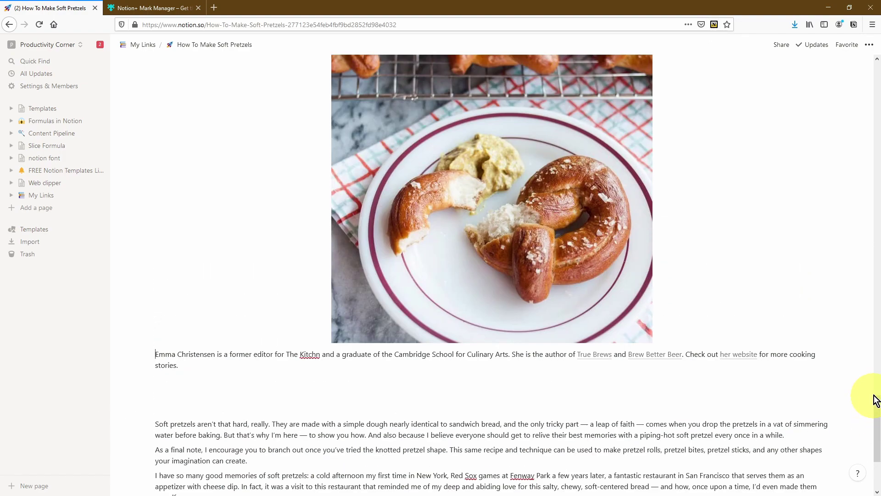
{"action": "left_click_drag", "start_coordinate": [873, 216], "coordinate": [879, 269]}
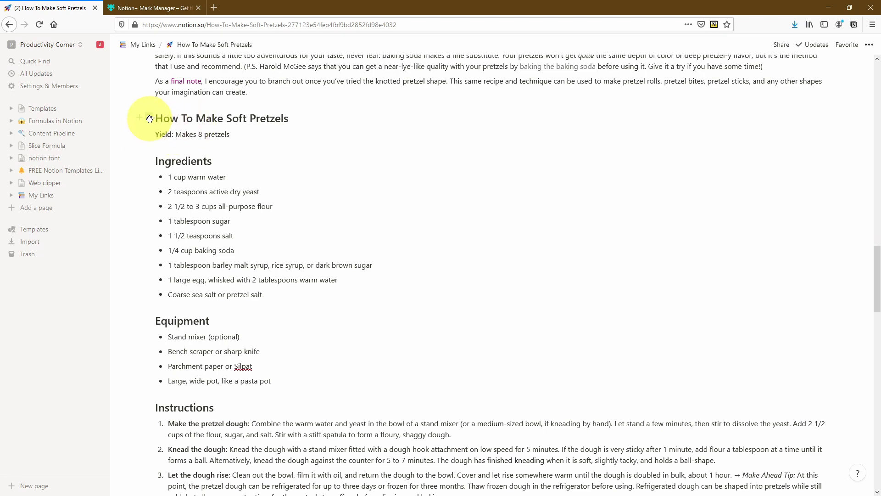
{"action": "left_click", "coordinate": [150, 119]}
{"action": "mouse_move", "coordinate": [69, 179]}
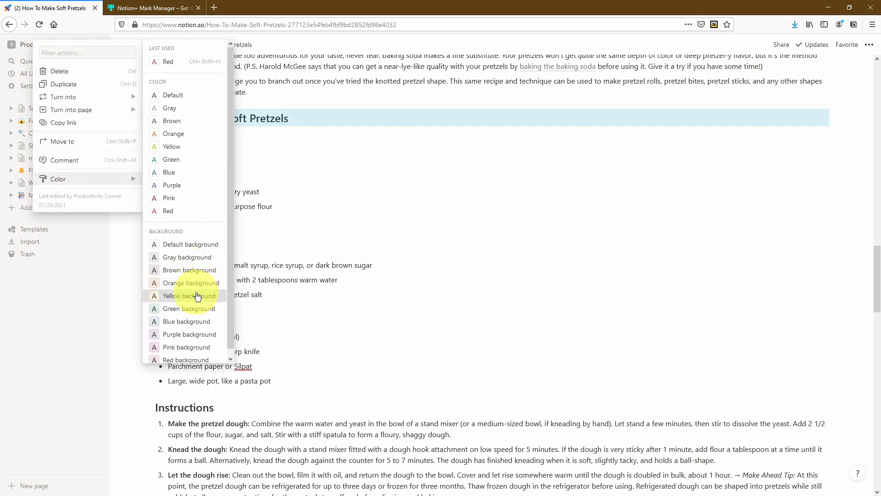
{"action": "left_click", "coordinate": [198, 296]}
- Give the Ingredients heading a green background and the Equipment heading a yellow background
{"action": "left_click", "coordinate": [149, 160]}
{"action": "mouse_move", "coordinate": [108, 214]}
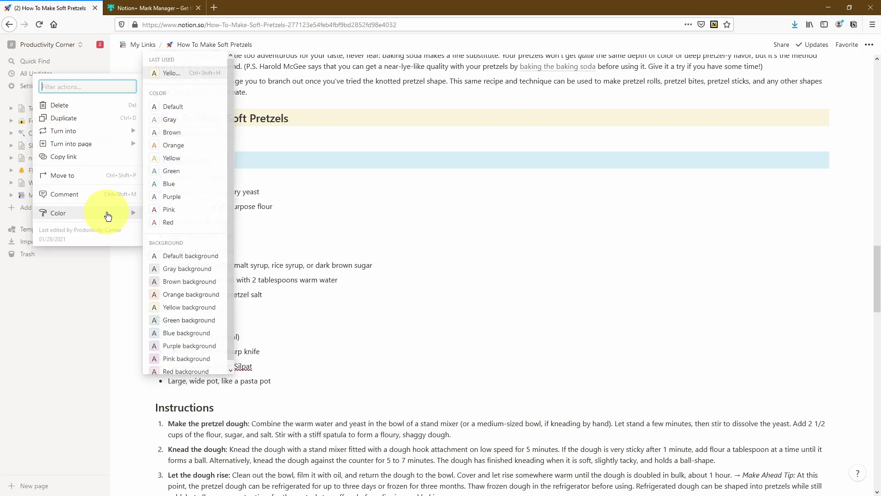
{"action": "left_click", "coordinate": [198, 323]}
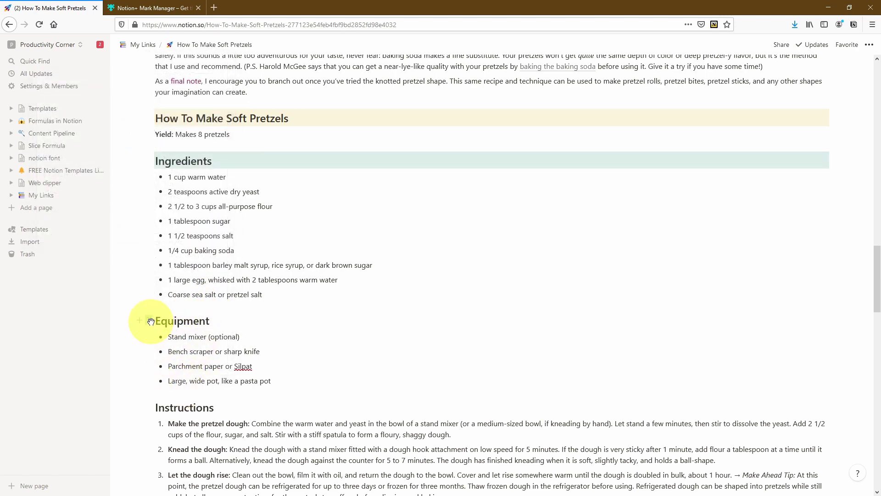
{"action": "left_click", "coordinate": [151, 321]}
{"action": "mouse_move", "coordinate": [109, 373]}
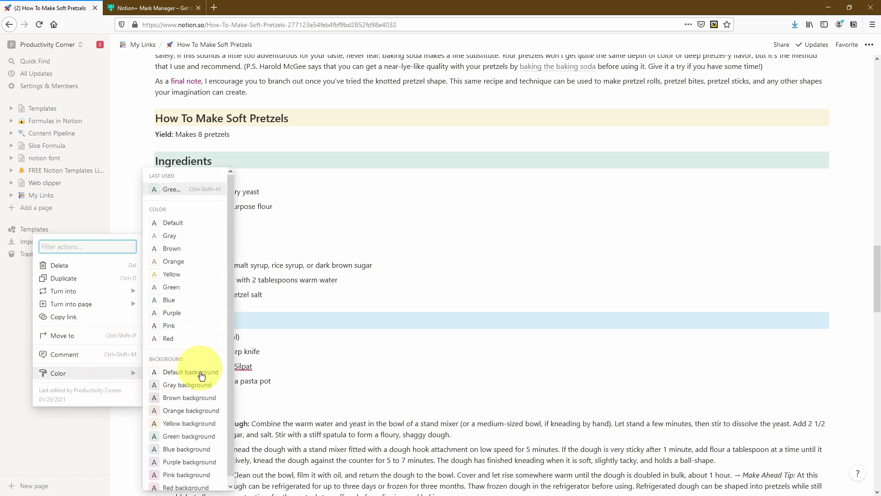
{"action": "left_click", "coordinate": [182, 423]}
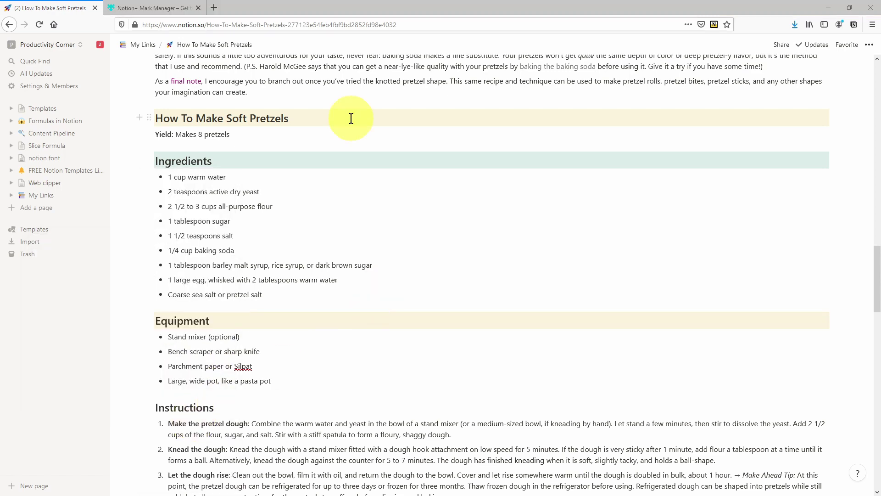
- Open the mark manager and jump to the Ingredients heading from the colored texts list
{"action": "left_click", "coordinate": [714, 25]}
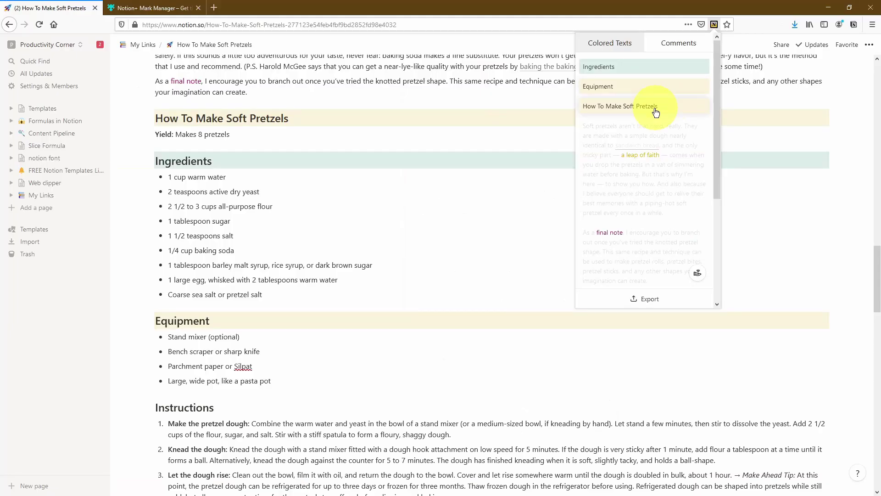
{"action": "scroll", "coordinate": [736, 276], "scroll_direction": "up", "scroll_amount": 6}
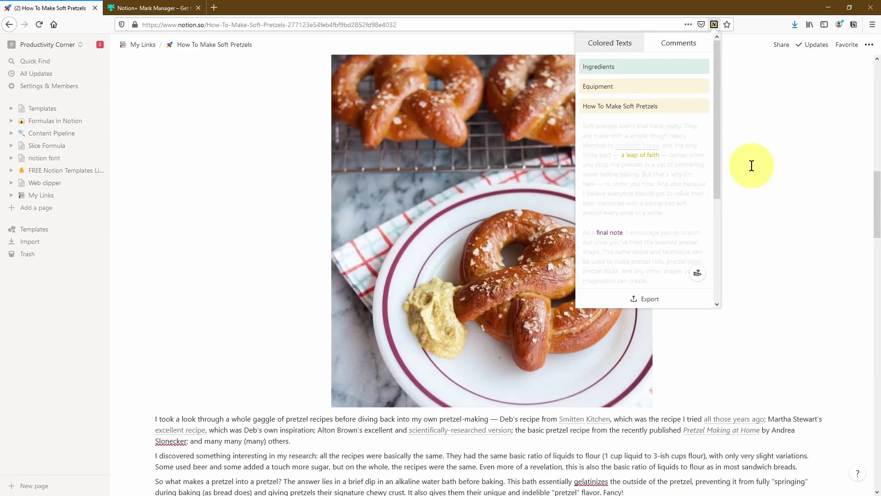
{"action": "left_click", "coordinate": [638, 69]}
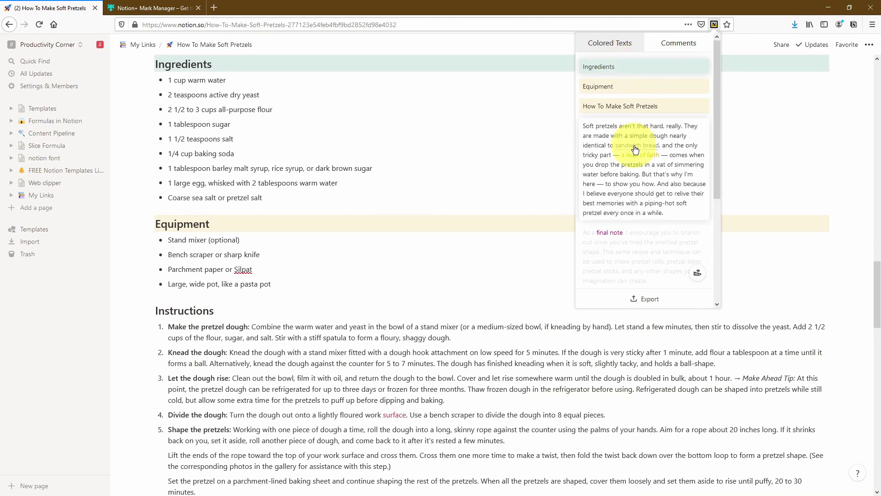
- Try to export only the Ingredients, Equipment and How To Make Soft Pretzels headings as a text file
{"action": "left_click", "coordinate": [649, 298]}
{"action": "left_click", "coordinate": [569, 67]}
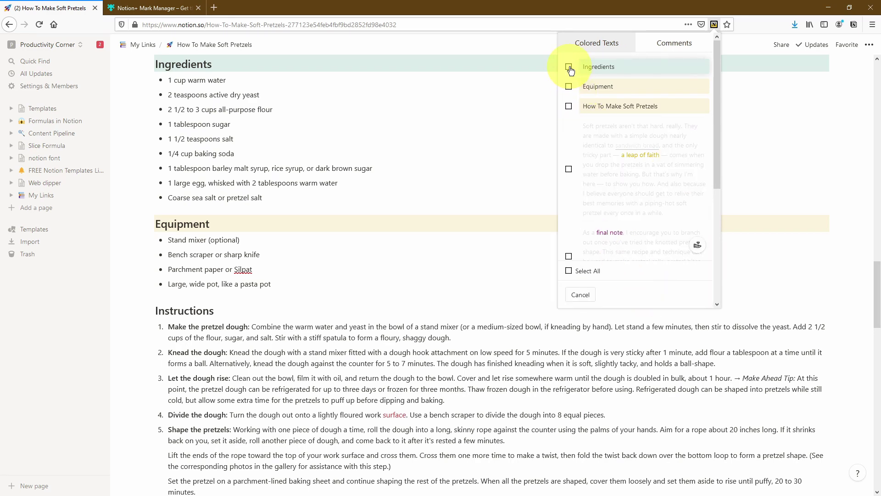
{"action": "left_click", "coordinate": [569, 87]}
{"action": "left_click", "coordinate": [570, 107]}
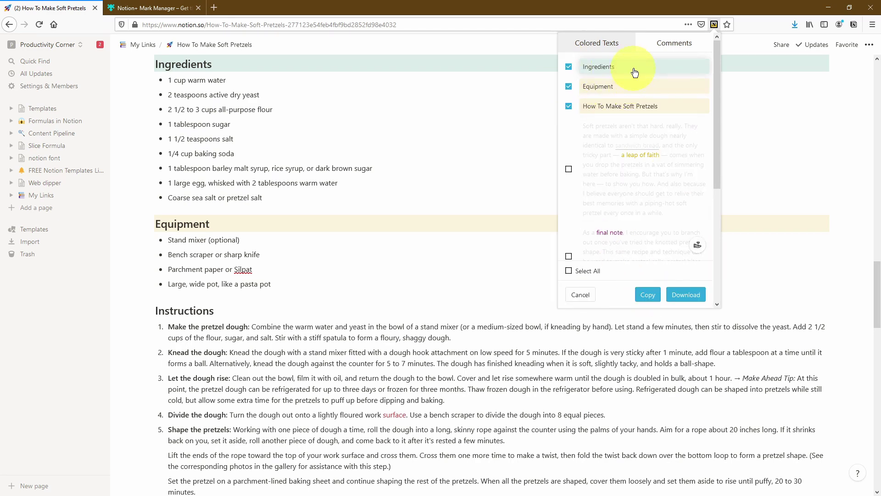
{"action": "left_click", "coordinate": [653, 300]}
{"action": "left_click", "coordinate": [685, 301]}
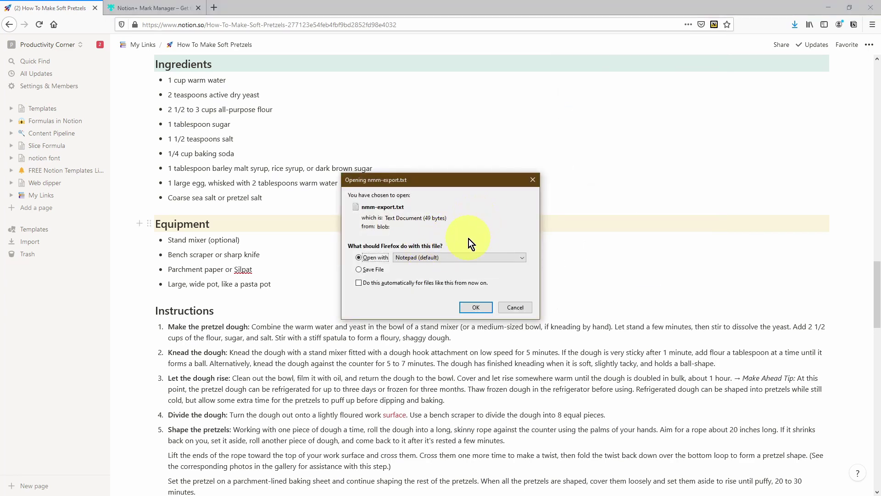
{"action": "left_click", "coordinate": [515, 307]}
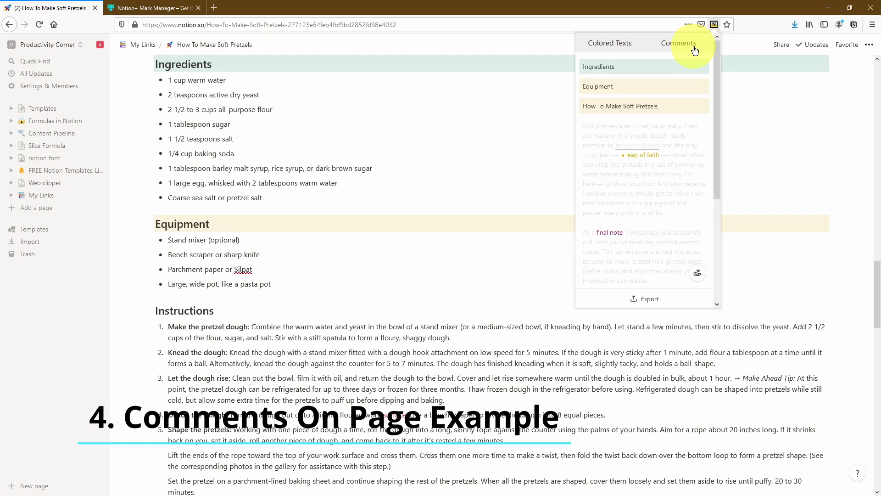
- Check the mark manager's comments list and add the comment "This looks good" to the Knead the dough label under Instructions
{"action": "left_click", "coordinate": [695, 51]}
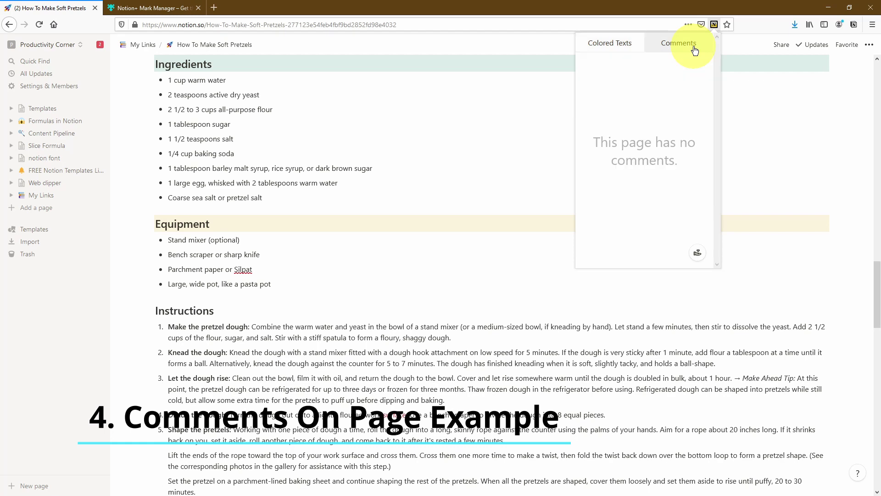
{"action": "left_click", "coordinate": [360, 250]}
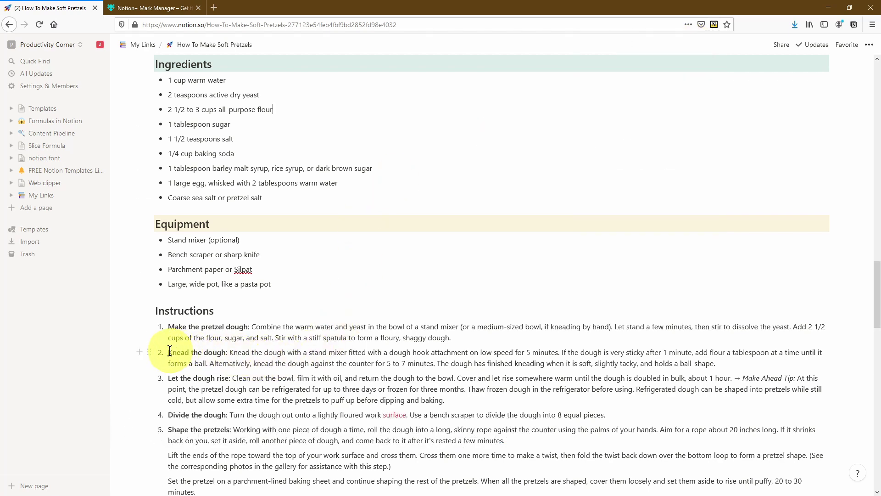
{"action": "left_click_drag", "start_coordinate": [168, 352], "coordinate": [227, 352]}
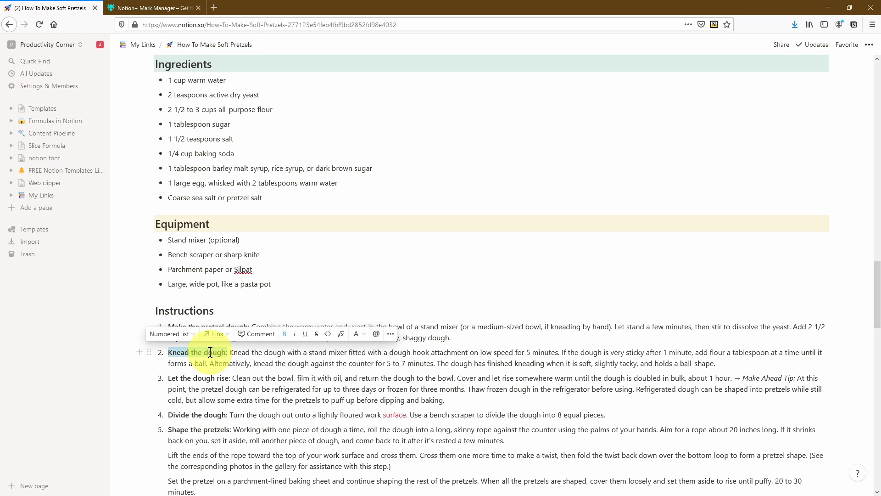
{"action": "left_click", "coordinate": [268, 335]}
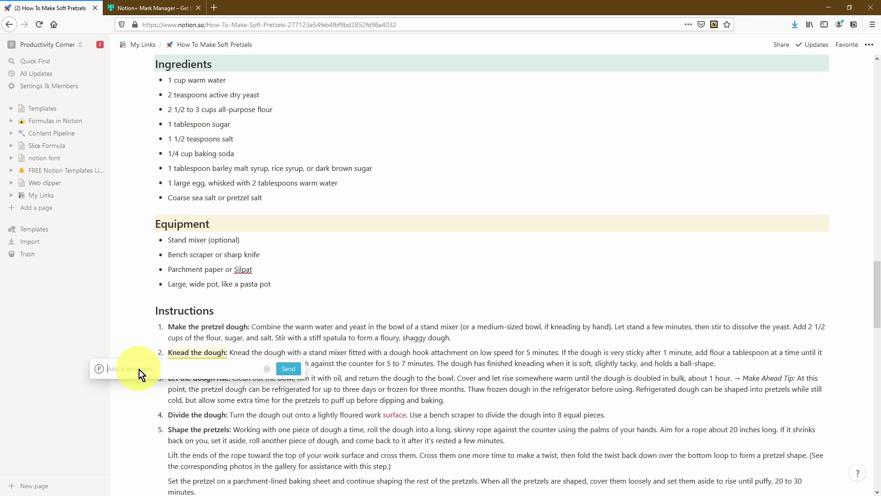
{"action": "type", "text": "This looks good"}
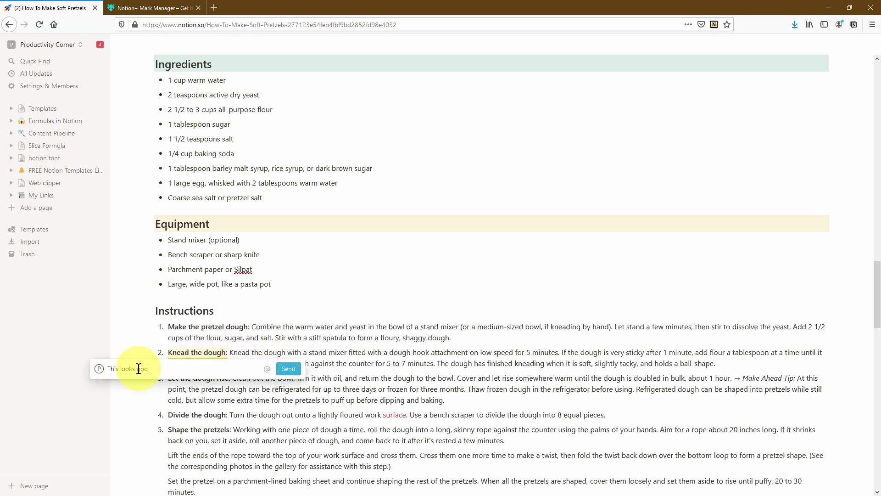
{"action": "left_click", "coordinate": [290, 369]}
- Comment "Maybe we can change the last line of this article" on the author bio paragraph below the last pretzel photo
{"action": "scroll", "coordinate": [367, 436], "scroll_direction": "down", "scroll_amount": 4}
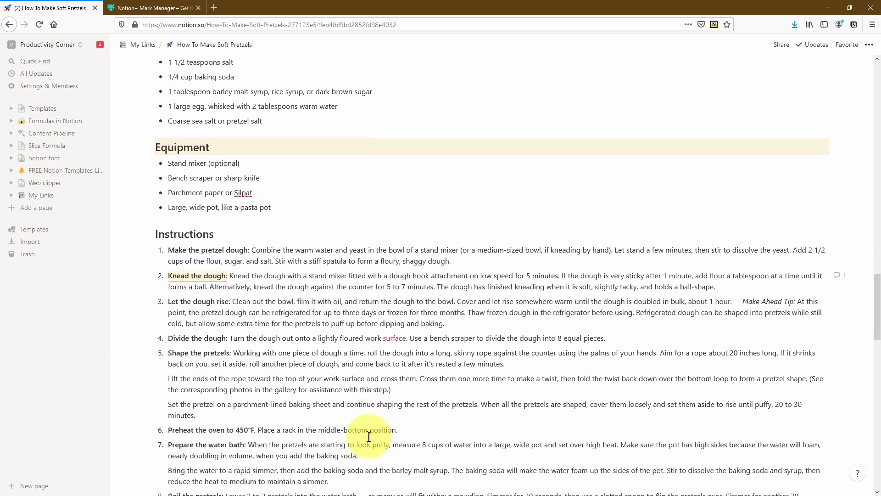
{"action": "scroll", "coordinate": [368, 437], "scroll_direction": "down", "scroll_amount": 15}
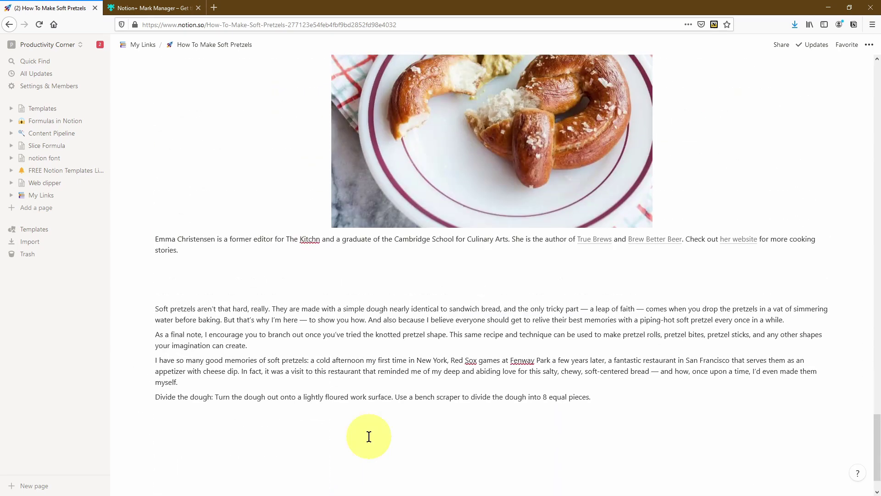
{"action": "left_click_drag", "start_coordinate": [178, 281], "coordinate": [161, 270]}
{"action": "key", "text": "ctrl+shift+m"}
{"action": "key", "text": "ctrl+v"}
{"action": "key", "text": "Return"}
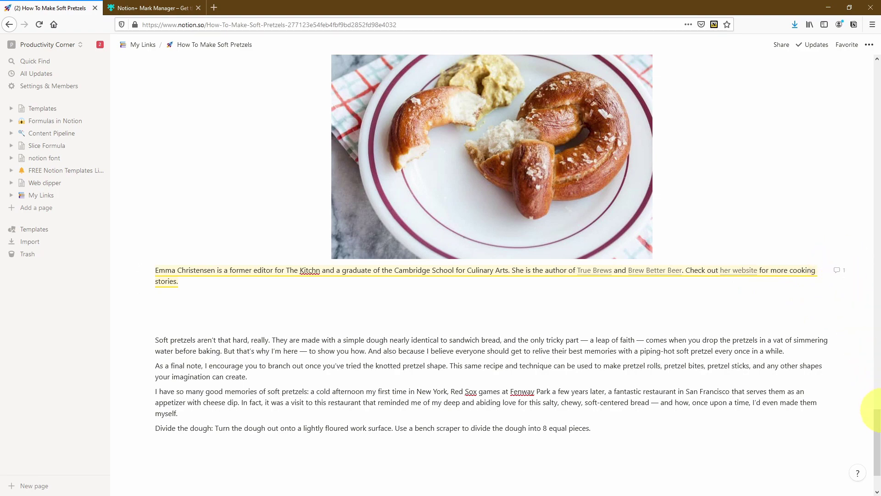
- Open the comments list in the mark manager and jump to the author bio comment and the Knead the dough comment
{"action": "left_click_drag", "start_coordinate": [877, 410], "coordinate": [874, 294]}
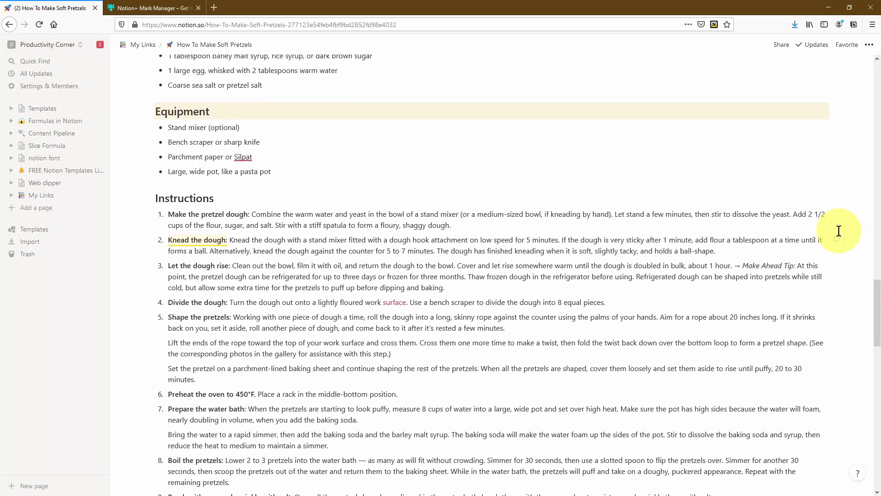
{"action": "left_click", "coordinate": [715, 25]}
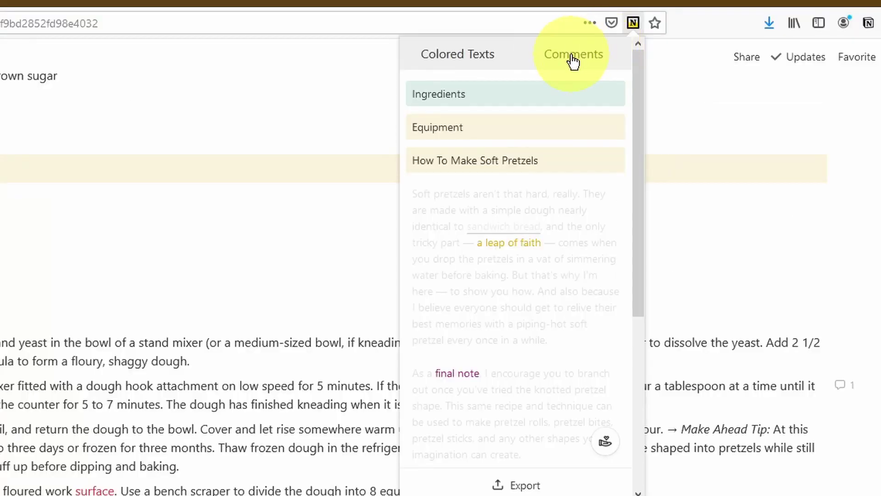
{"action": "left_click", "coordinate": [573, 60]}
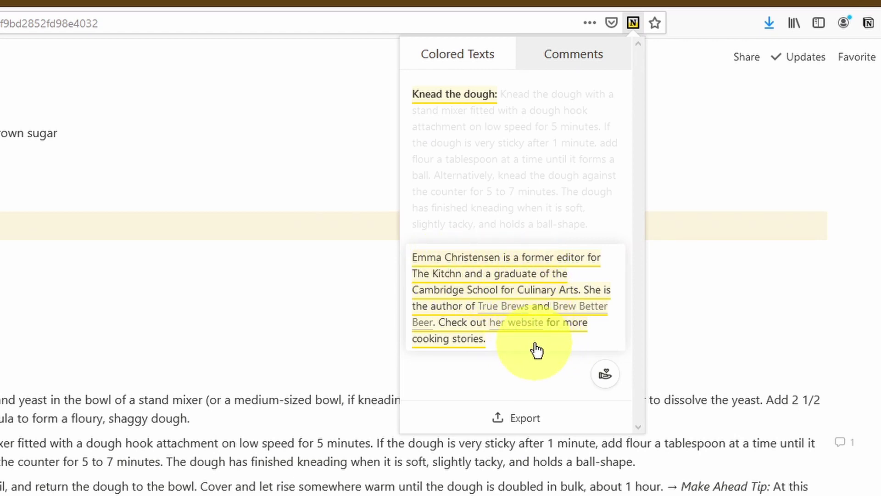
{"action": "left_click", "coordinate": [574, 212]}
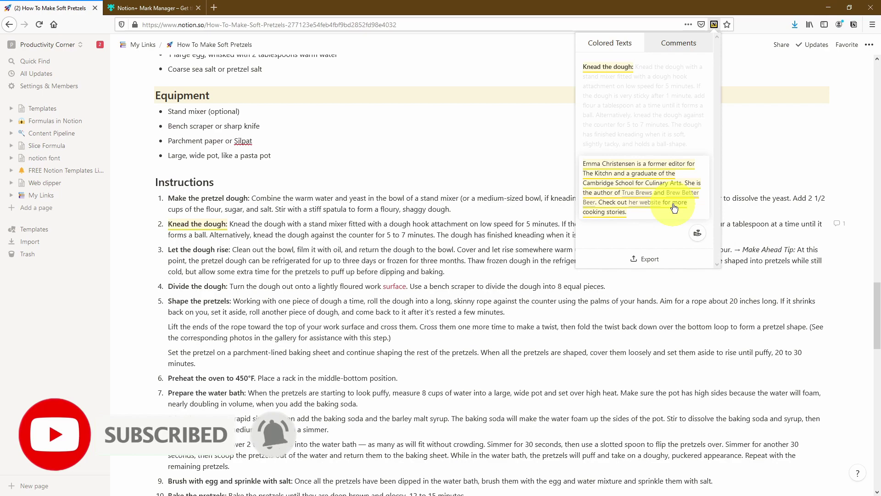
{"action": "left_click", "coordinate": [674, 207]}
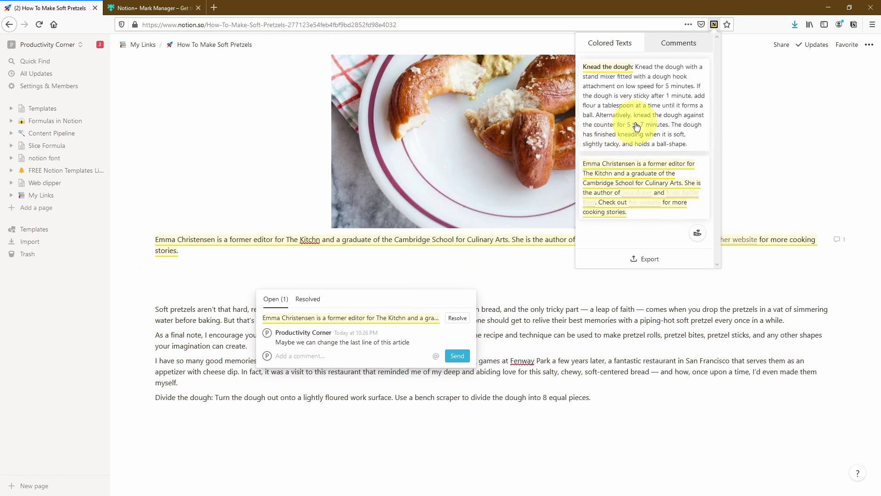
{"action": "left_click", "coordinate": [637, 126]}
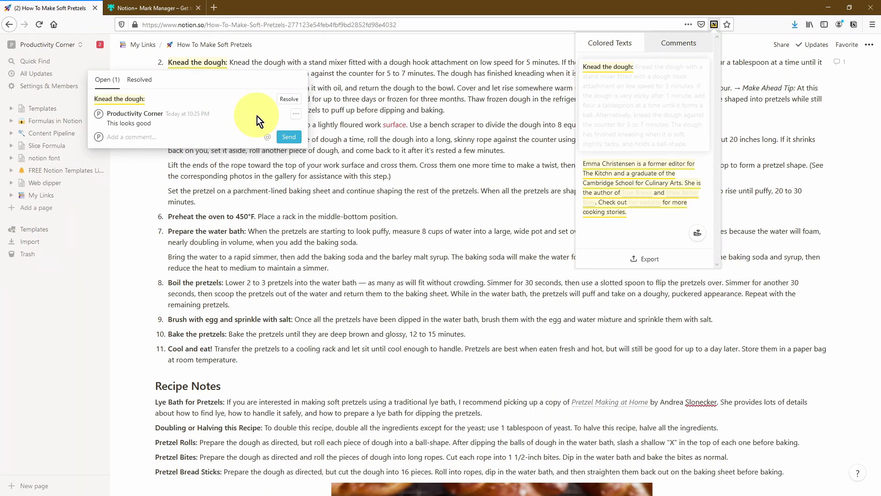
- Copy all commented texts from the mark manager and paste them below the last paragraph of the page
{"action": "left_click", "coordinate": [674, 263]}
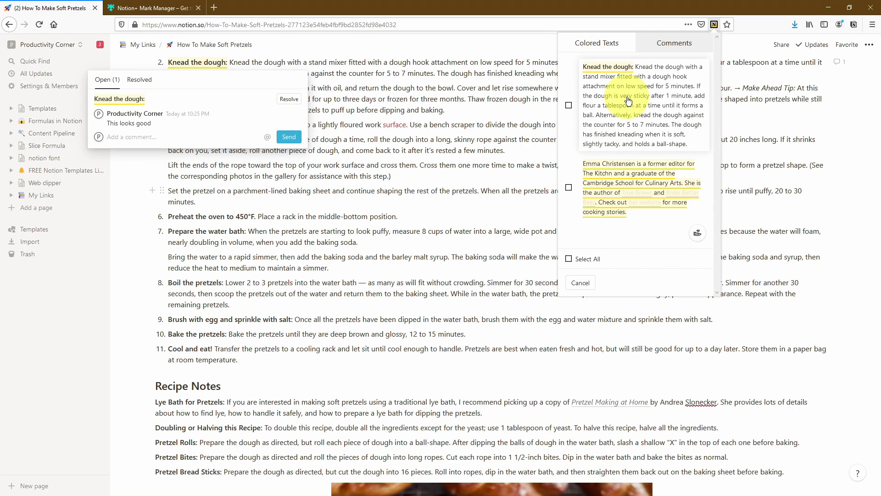
{"action": "left_click", "coordinate": [569, 259]}
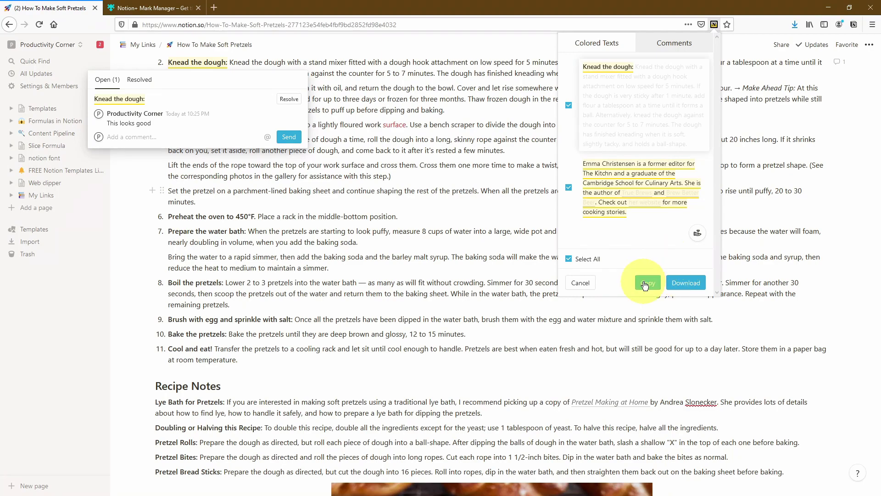
{"action": "left_click", "coordinate": [763, 308]}
{"action": "scroll", "coordinate": [711, 340], "scroll_direction": "down", "scroll_amount": 8}
{"action": "left_click", "coordinate": [658, 368]}
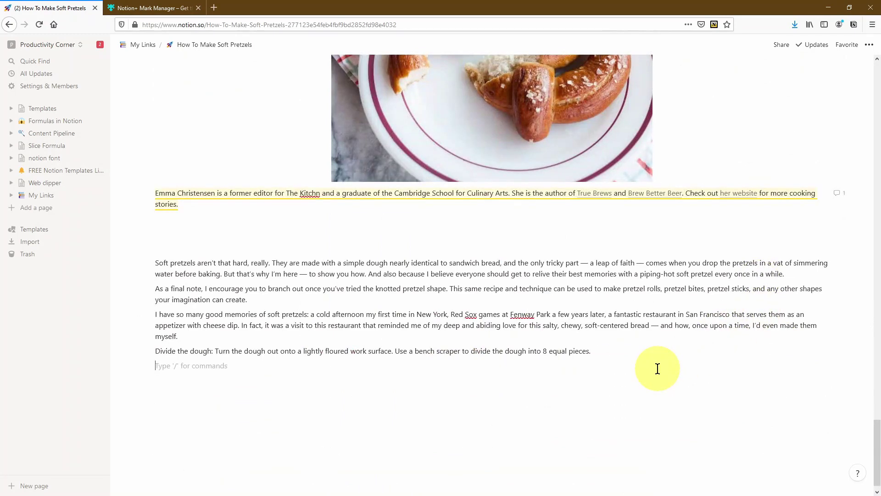
{"action": "key", "text": "ctrl+v"}
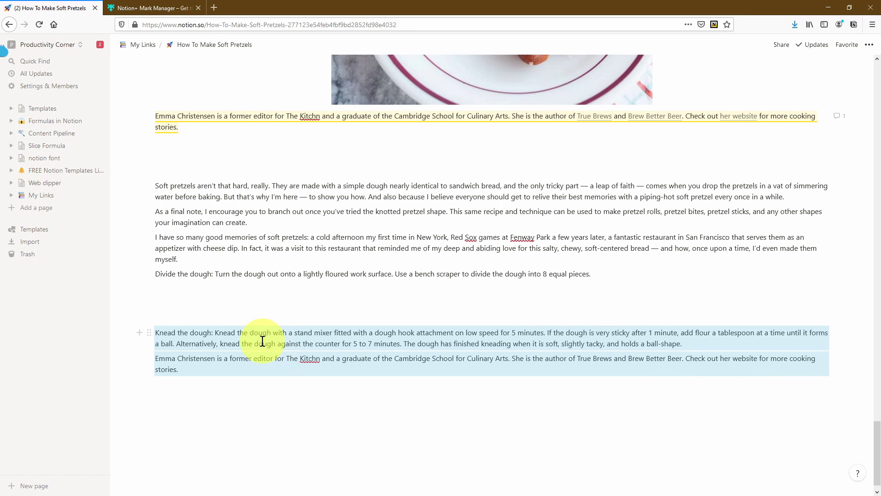
- Download all commented texts as nmm-export.txt, open the file in Notepad and review its contents
{"action": "left_click", "coordinate": [714, 24]}
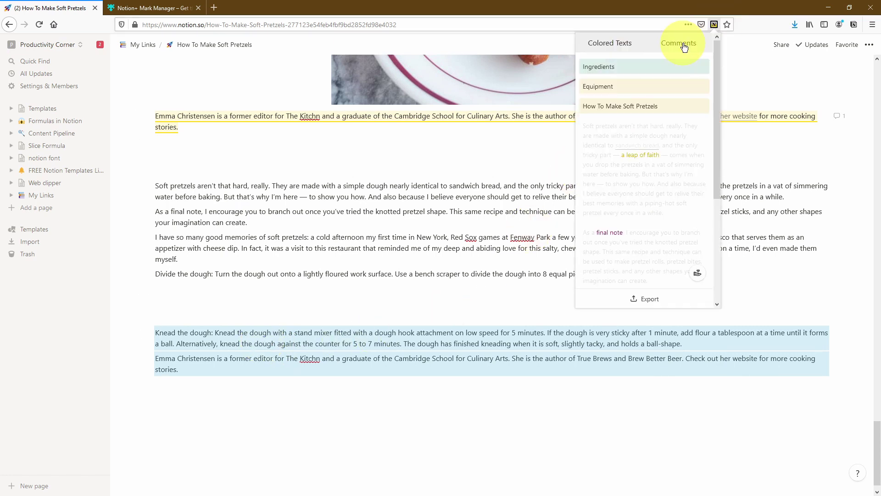
{"action": "left_click", "coordinate": [642, 258]}
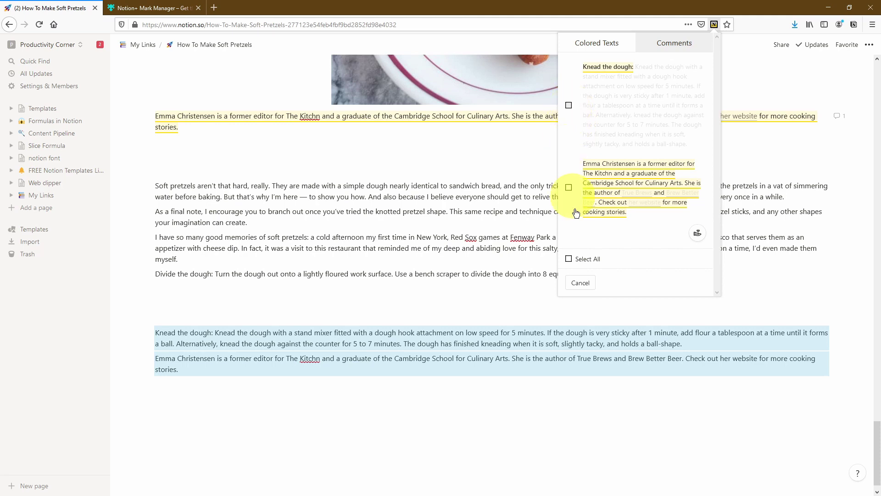
{"action": "left_click", "coordinate": [569, 259]}
{"action": "left_click", "coordinate": [675, 282]}
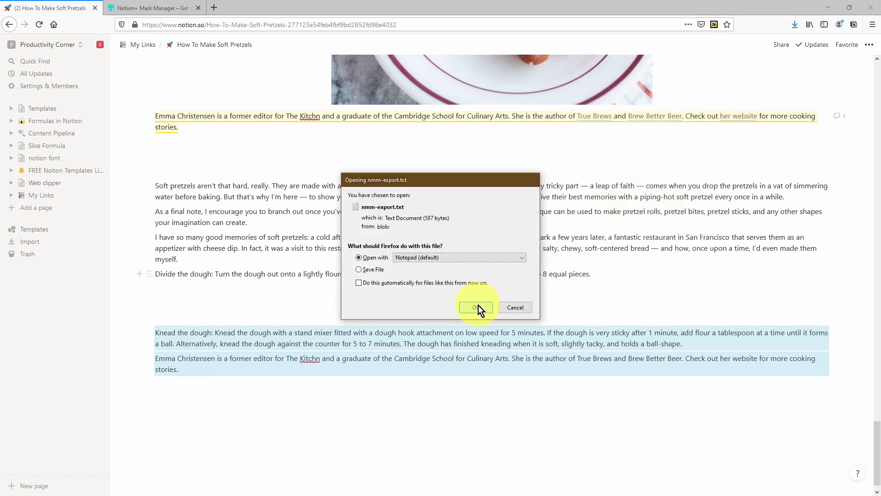
{"action": "left_click", "coordinate": [477, 304]}
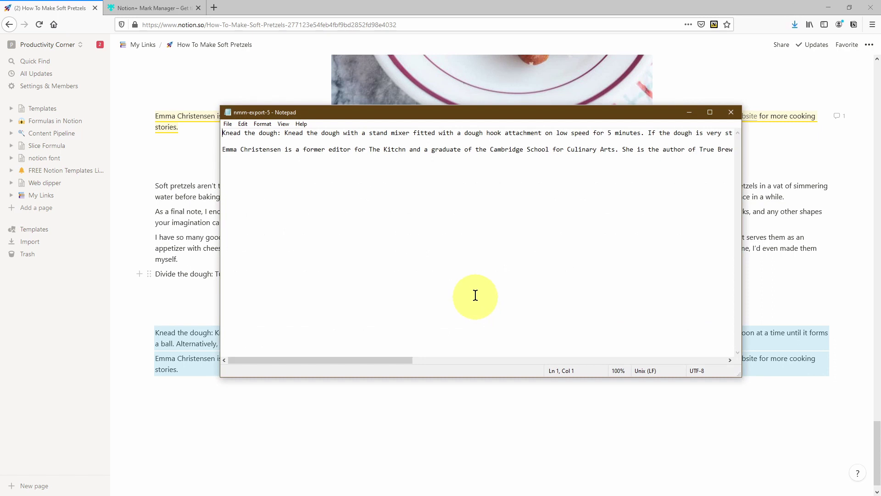
{"action": "left_click_drag", "start_coordinate": [380, 133], "coordinate": [401, 160]}
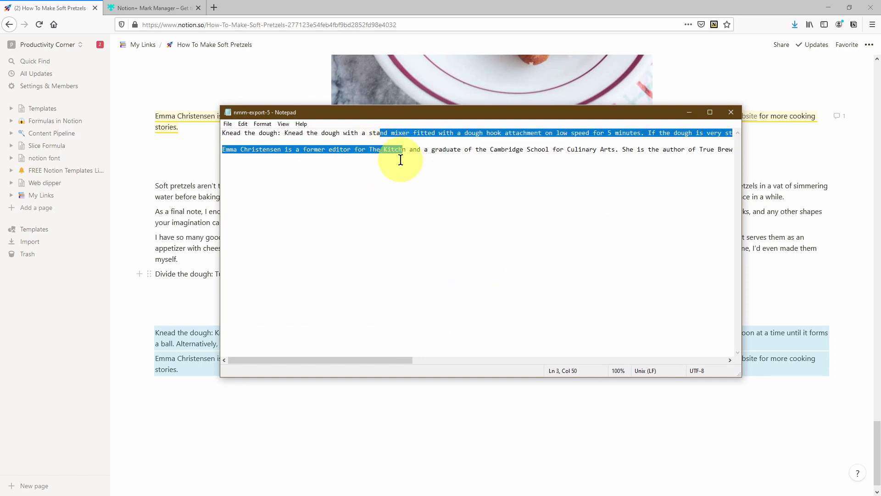
{"action": "left_click", "coordinate": [685, 149]}
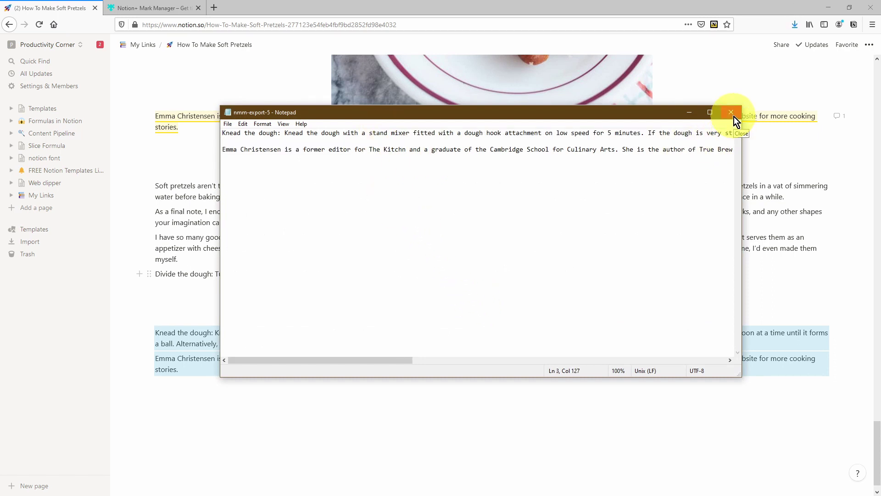
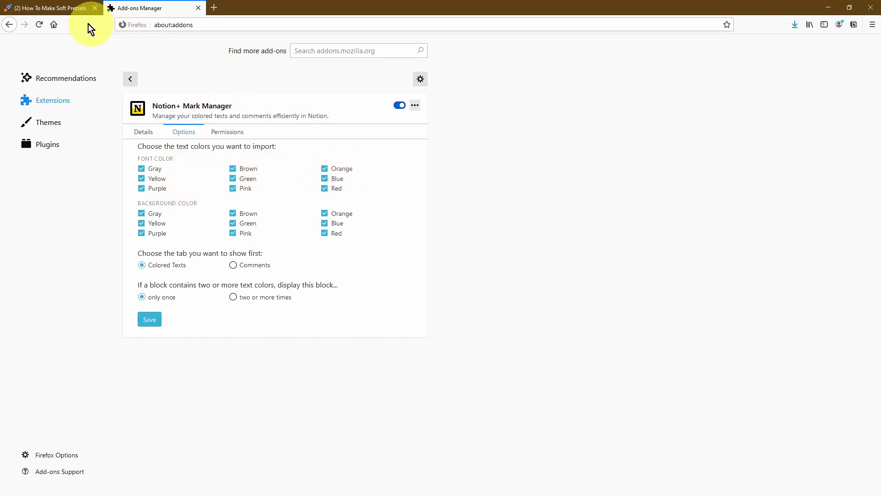
- Switch to the How To Make Soft Pretzels page and compare the text color choices for the word "good" with the mark manager's colored texts
{"action": "left_click", "coordinate": [73, 13]}
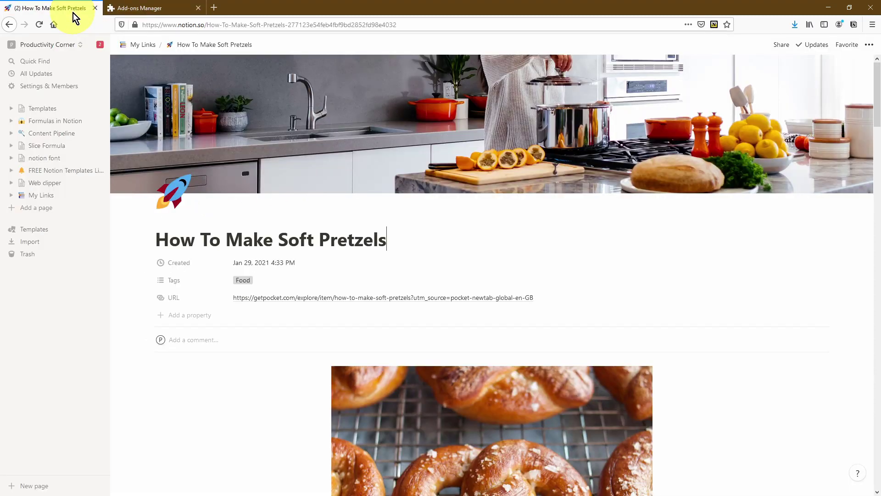
{"action": "scroll", "coordinate": [442, 257], "scroll_direction": "down", "scroll_amount": 10}
{"action": "scroll", "coordinate": [443, 260], "scroll_direction": "up", "scroll_amount": 3}
{"action": "scroll", "coordinate": [443, 261], "scroll_direction": "up", "scroll_amount": 1}
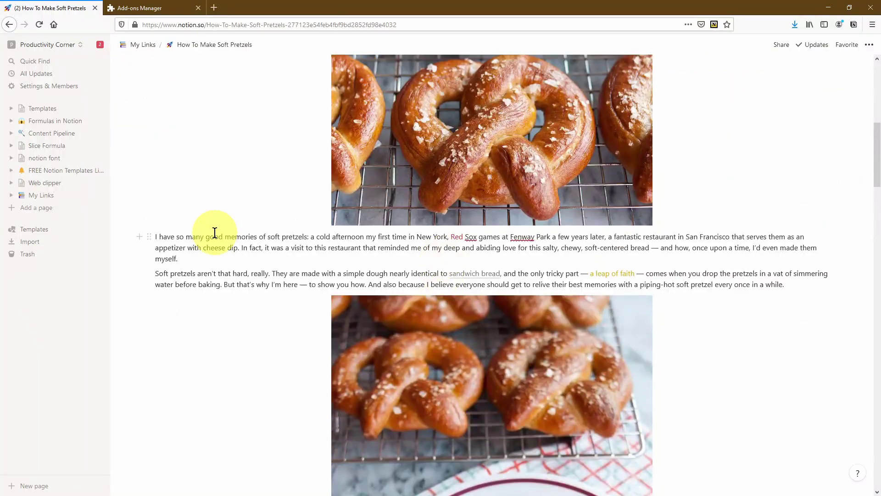
{"action": "double_click", "coordinate": [214, 236]}
{"action": "left_click", "coordinate": [365, 218]}
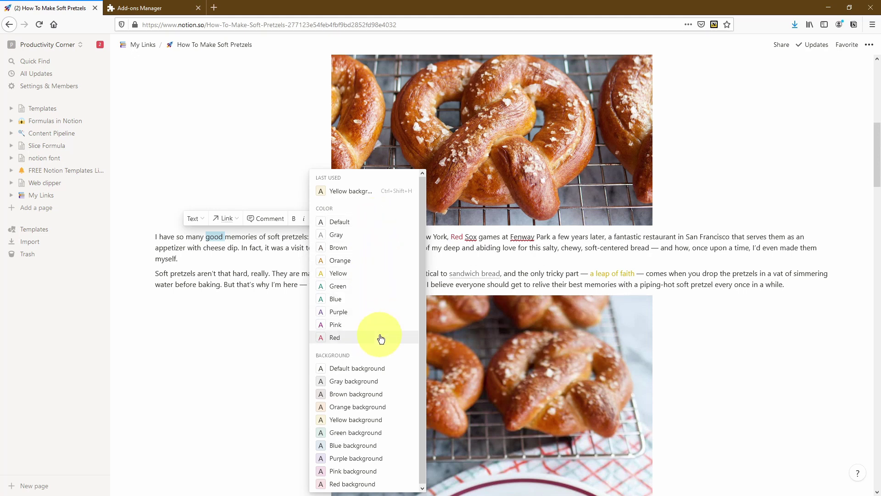
{"action": "left_click", "coordinate": [715, 26]}
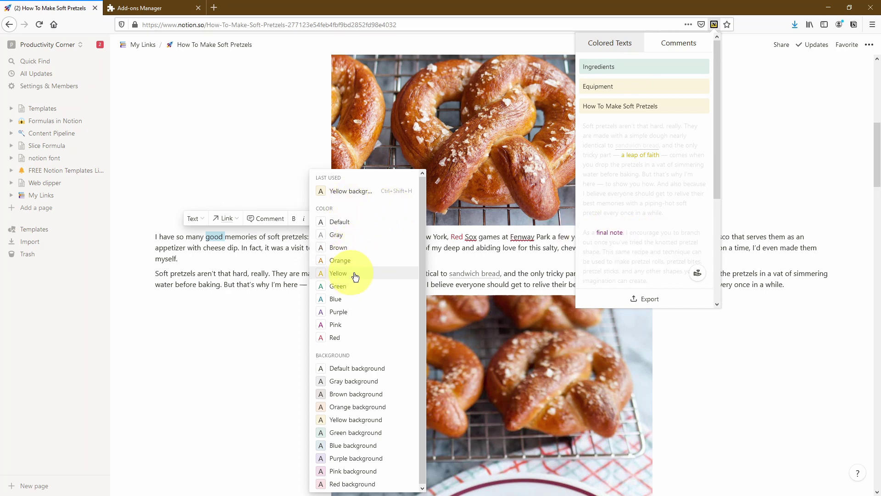
{"action": "scroll", "coordinate": [370, 274], "scroll_direction": "up", "scroll_amount": 3}
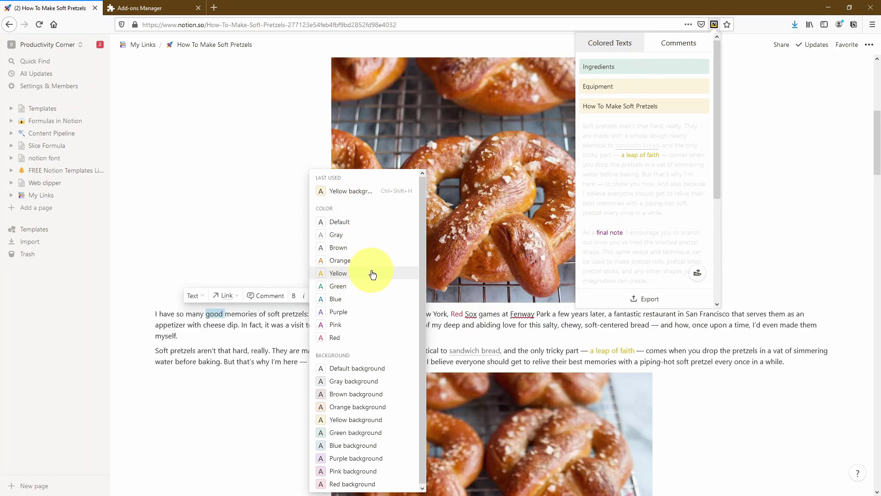
- In the Notion+ Mark Manager options, keep only Yellow among the font colors to import and save the settings
{"action": "left_click", "coordinate": [149, 7]}
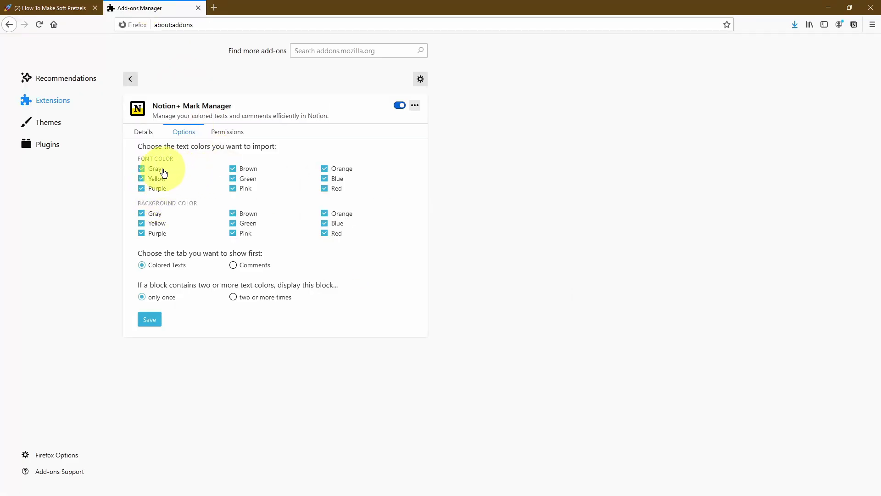
{"action": "left_click", "coordinate": [142, 170]}
{"action": "left_click", "coordinate": [141, 188]}
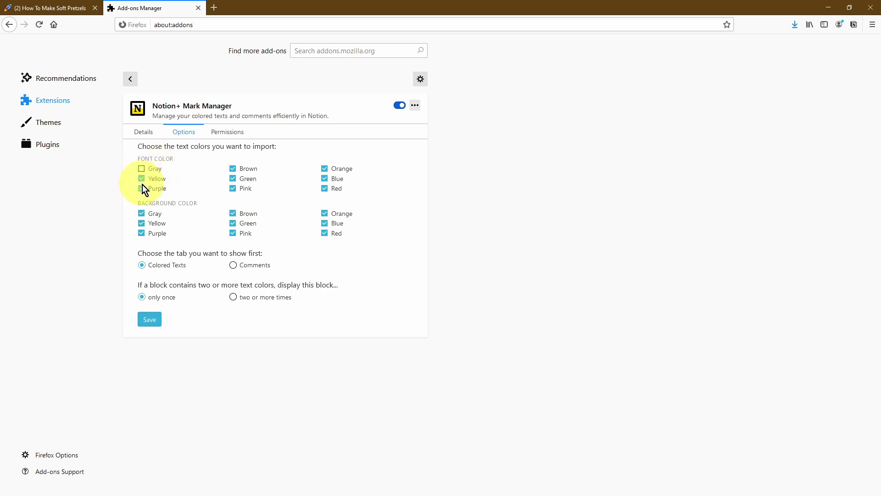
{"action": "left_click", "coordinate": [233, 169]}
{"action": "left_click", "coordinate": [233, 178]}
{"action": "left_click", "coordinate": [325, 189]}
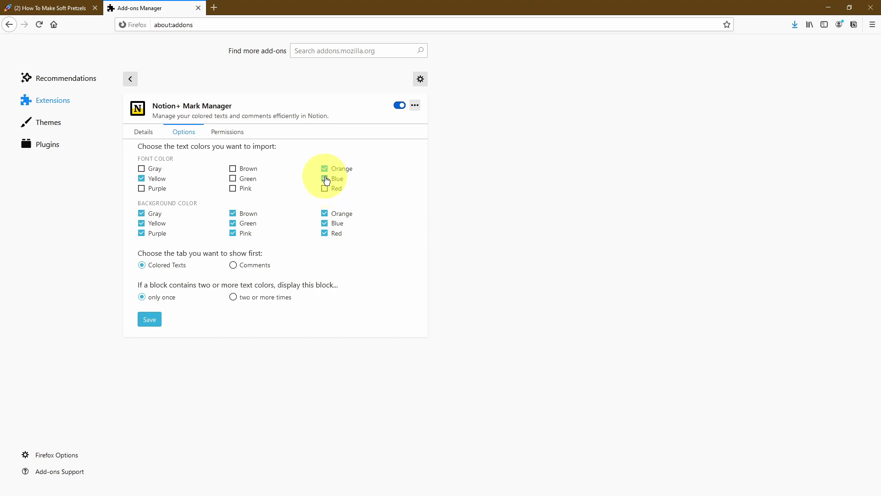
{"action": "left_click", "coordinate": [325, 179]}
{"action": "left_click", "coordinate": [325, 170]}
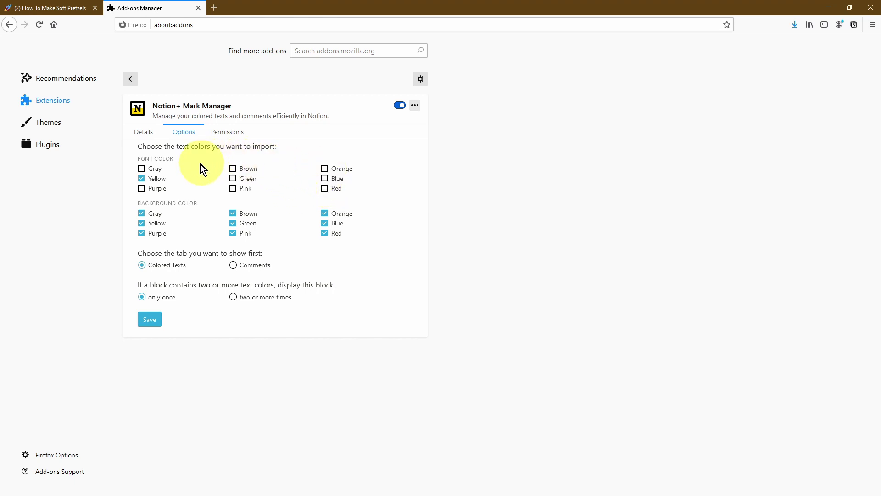
{"action": "left_click", "coordinate": [149, 319]}
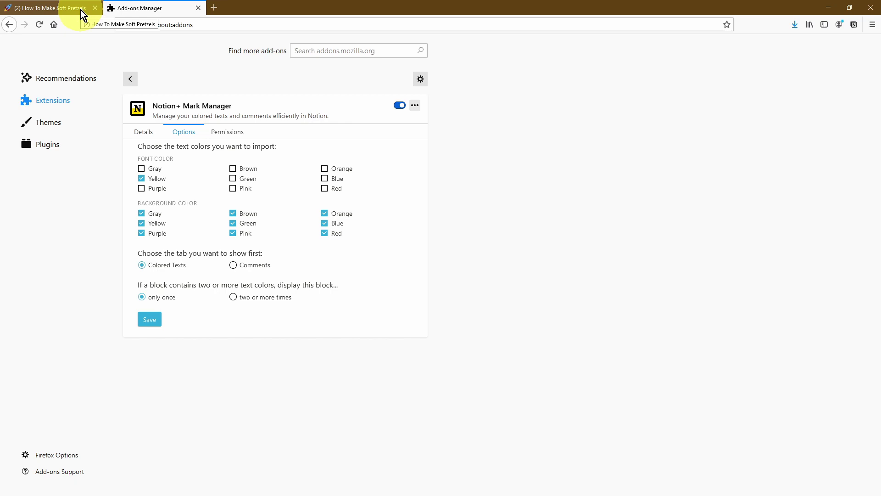
- Reload the How To Make Soft Pretzels page and compare its yellow text "a leap of faith" with the mark manager's colored texts
{"action": "left_click", "coordinate": [56, 10]}
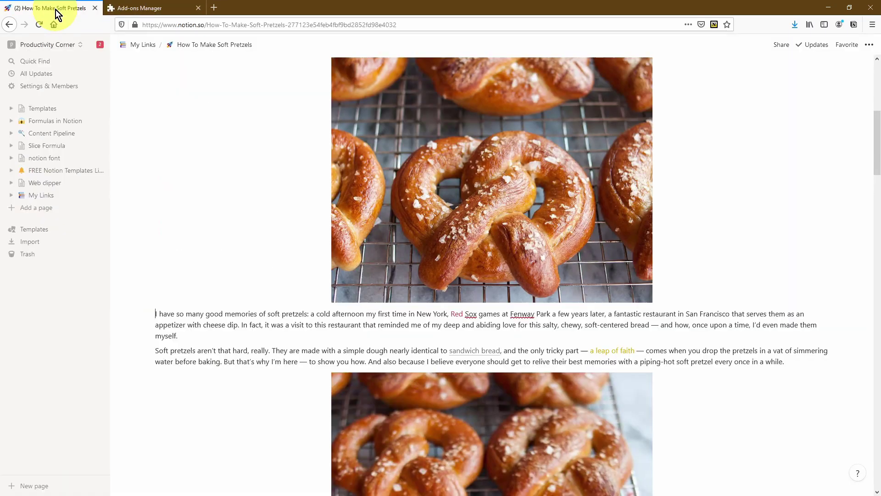
{"action": "left_click", "coordinate": [39, 24]}
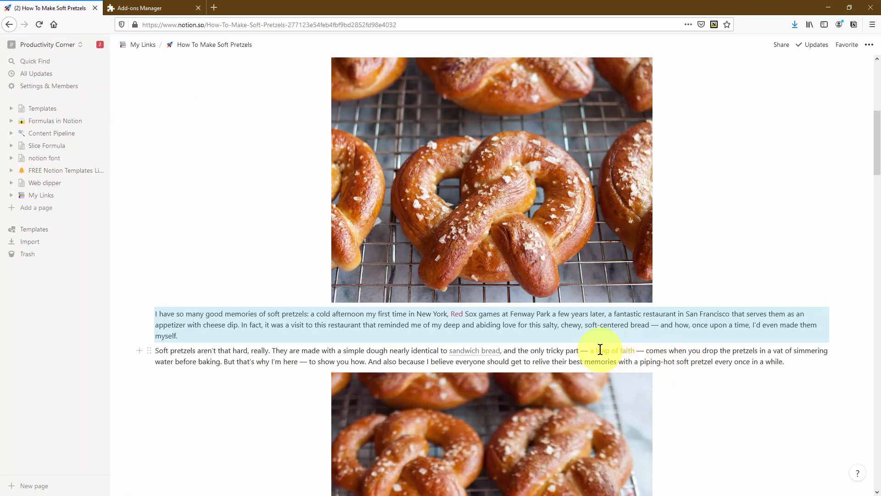
{"action": "left_click_drag", "start_coordinate": [596, 350], "coordinate": [618, 348]}
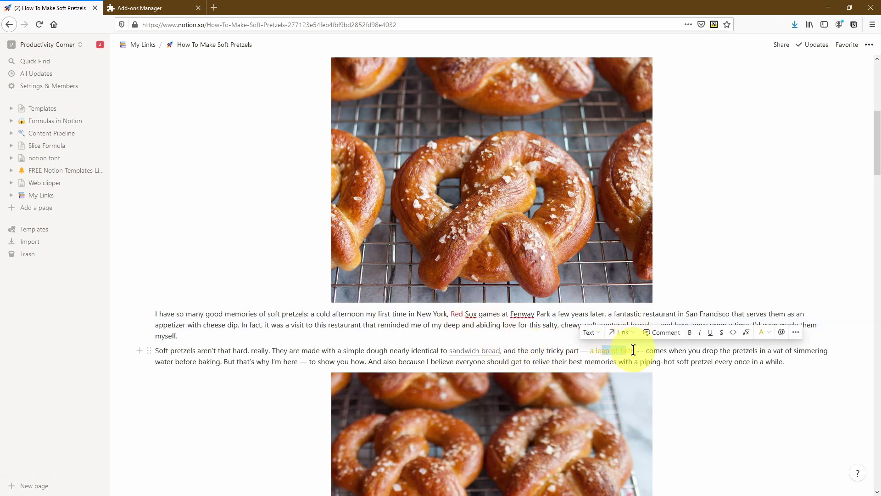
{"action": "left_click", "coordinate": [626, 315]}
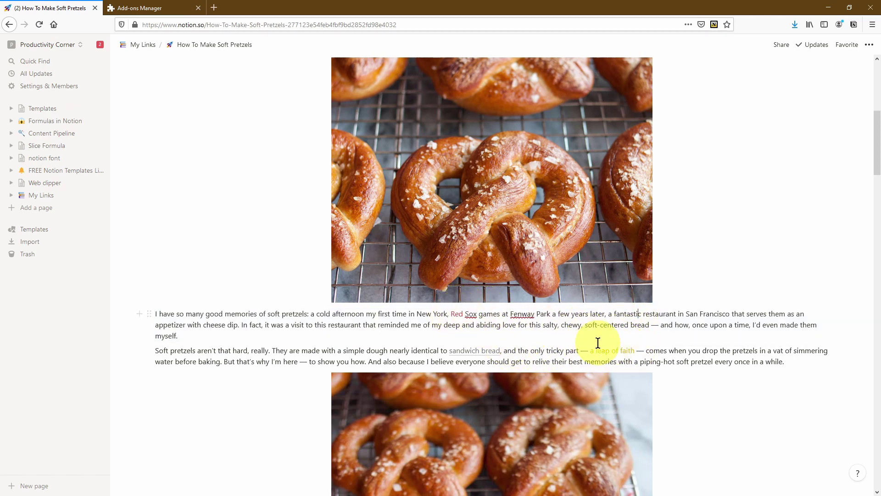
{"action": "left_click", "coordinate": [714, 25]}
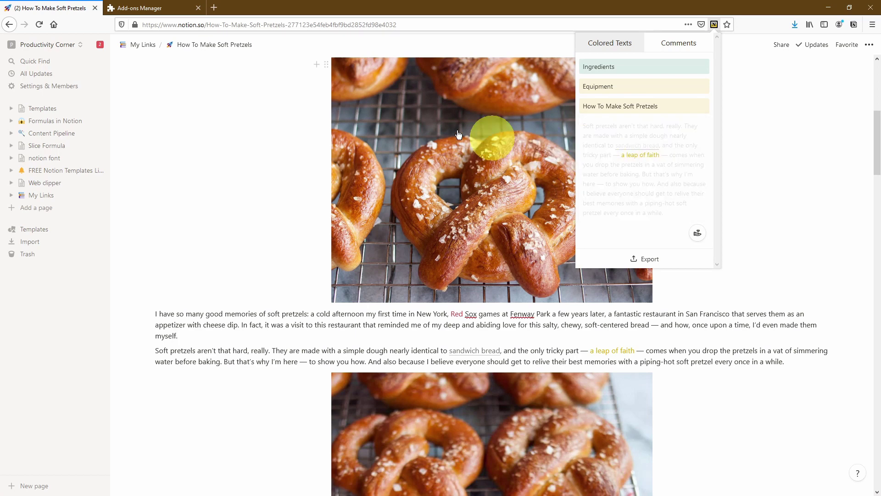
- In the Notion+ Mark Manager options, keep only Yellow among the background colors to import and save the settings
{"action": "left_click", "coordinate": [172, 9]}
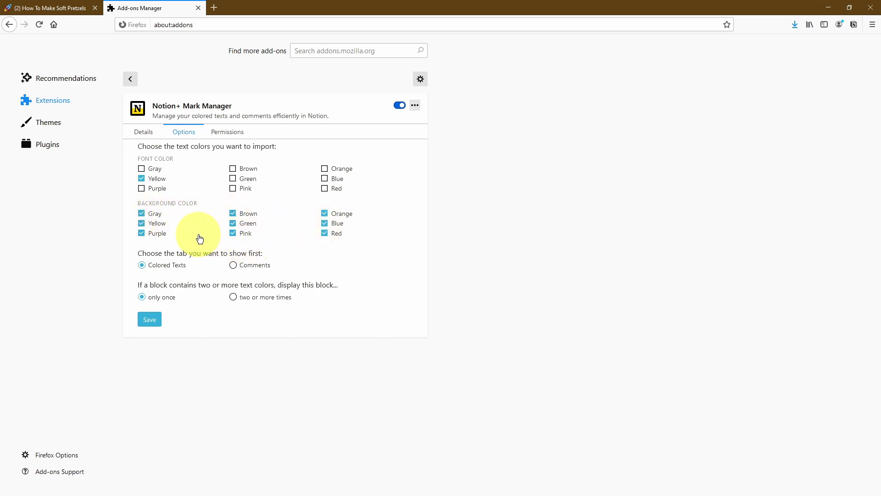
{"action": "left_click", "coordinate": [141, 214]}
{"action": "left_click", "coordinate": [142, 234]}
{"action": "left_click", "coordinate": [233, 213]}
{"action": "left_click", "coordinate": [233, 223]}
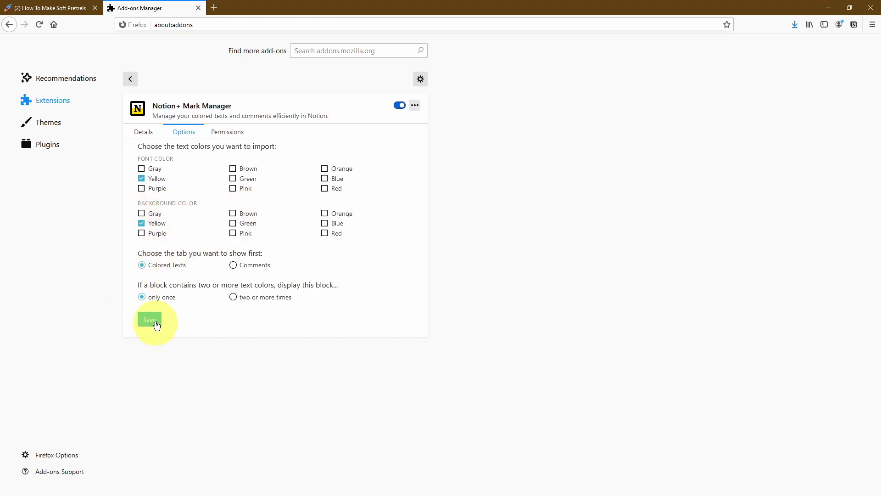
{"action": "left_click", "coordinate": [149, 319]}
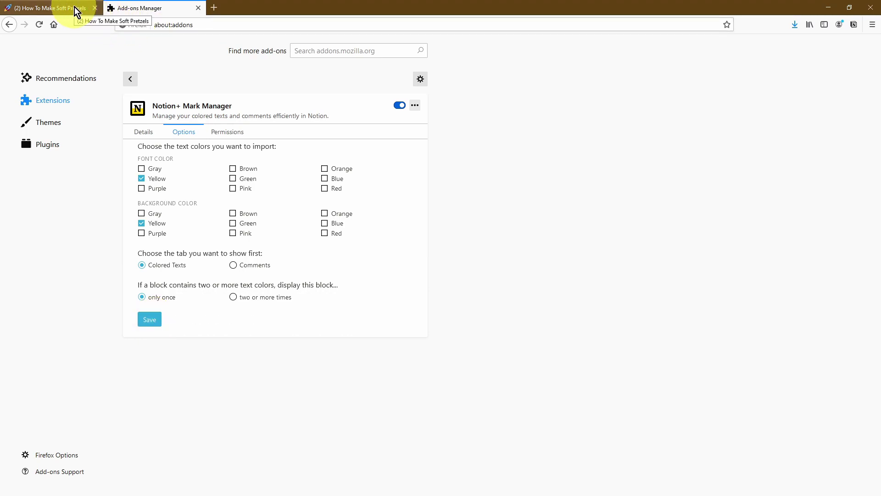
- Reload the How To Make Soft Pretzels page and go to the Equipment heading from the mark manager's colored texts
{"action": "left_click", "coordinate": [74, 6]}
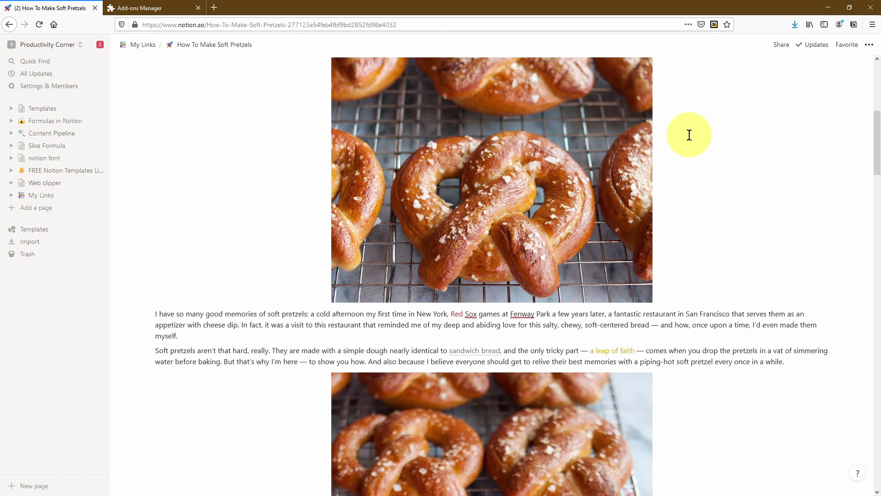
{"action": "left_click", "coordinate": [714, 24]}
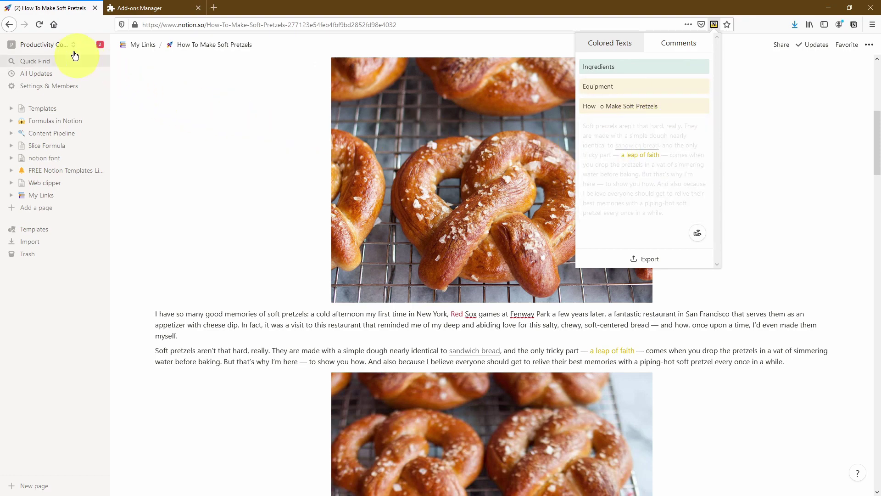
{"action": "left_click", "coordinate": [39, 24]}
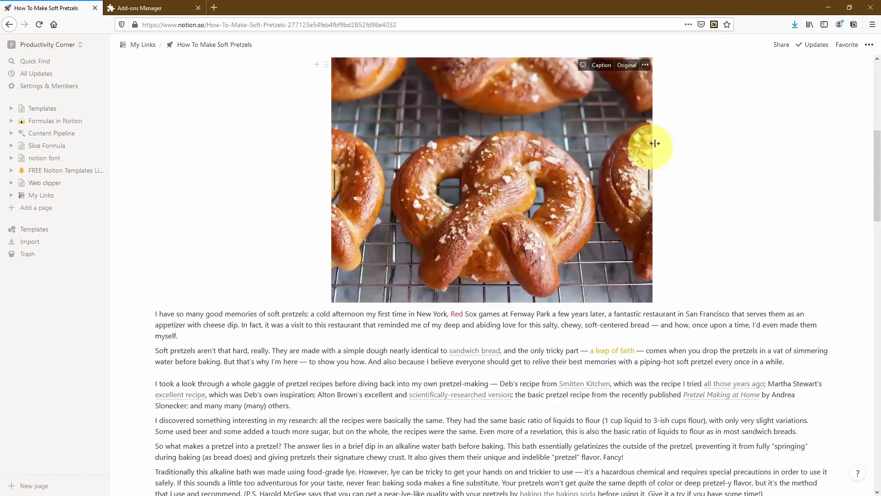
{"action": "left_click", "coordinate": [714, 25]}
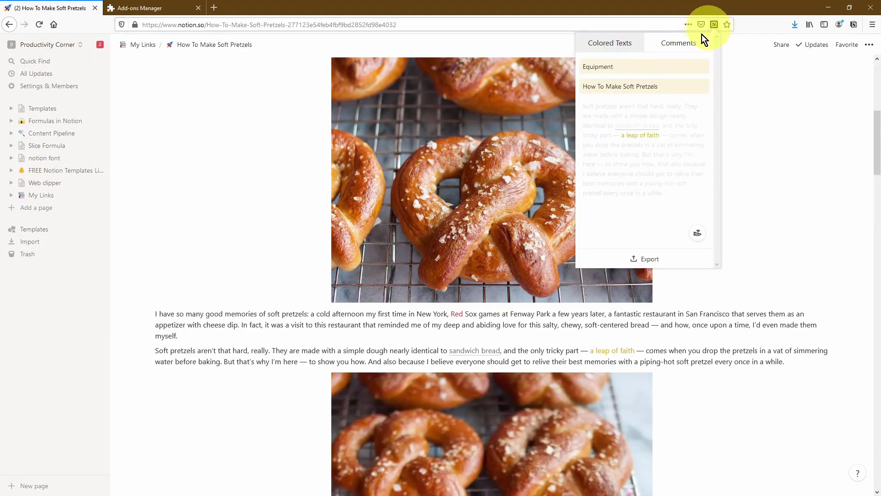
{"action": "left_click", "coordinate": [670, 73]}
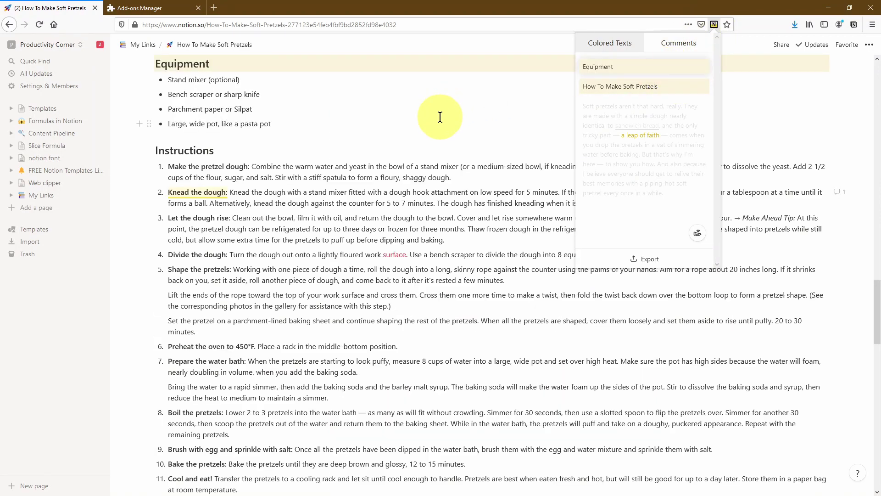
{"action": "scroll", "coordinate": [416, 134], "scroll_direction": "up", "scroll_amount": 5}
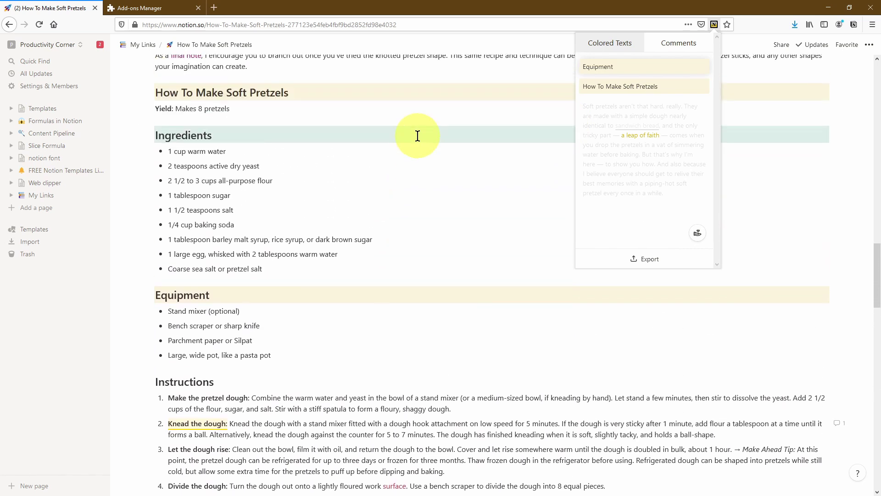
- Select the Ingredients heading with the green background and check for it among the mark manager's colored texts
{"action": "left_click", "coordinate": [239, 135]}
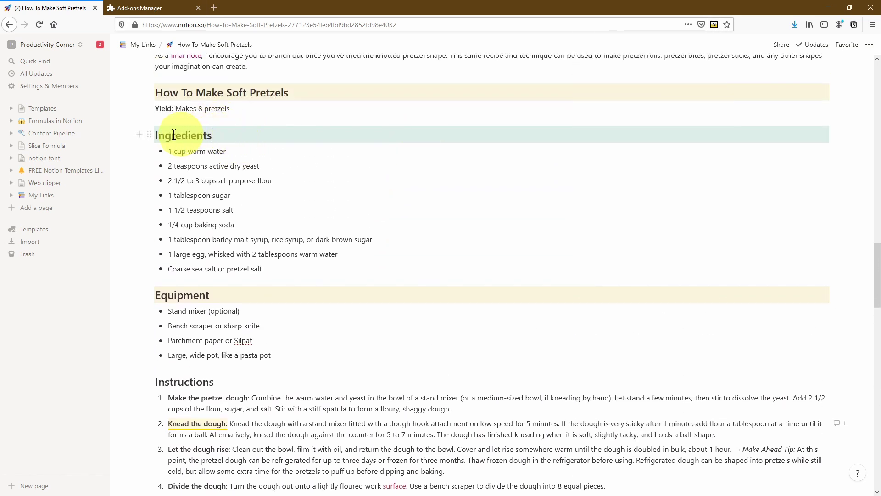
{"action": "left_click", "coordinate": [150, 136]}
{"action": "left_click", "coordinate": [235, 82]}
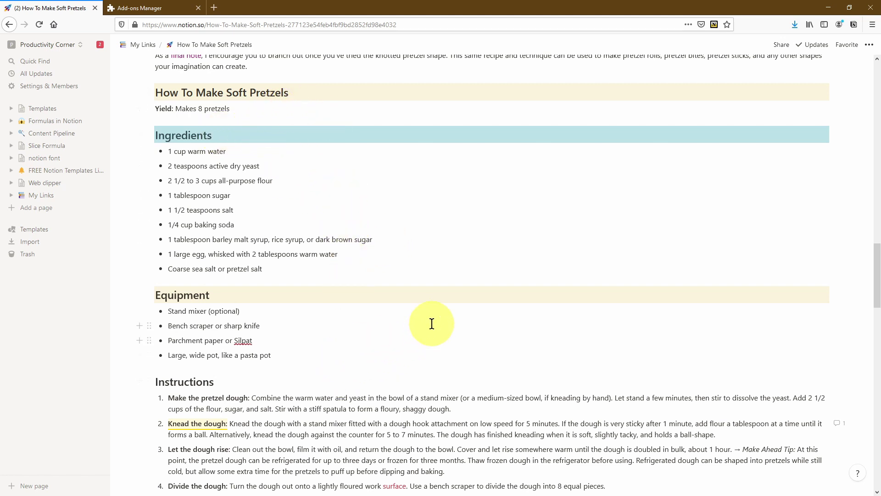
{"action": "left_click", "coordinate": [715, 25]}
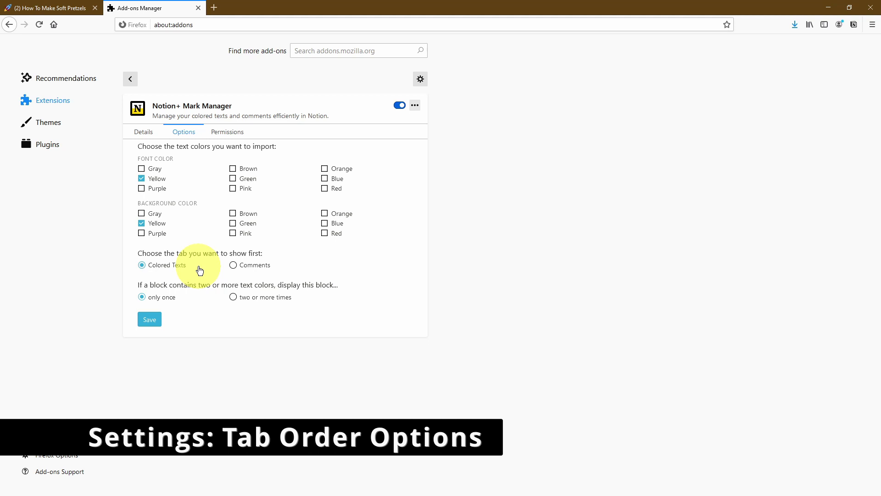
- On the How To Make Soft Pretzels page, view the mark manager's Colored Texts and Comments lists in turn
{"action": "left_click", "coordinate": [71, 6]}
{"action": "left_click", "coordinate": [714, 26]}
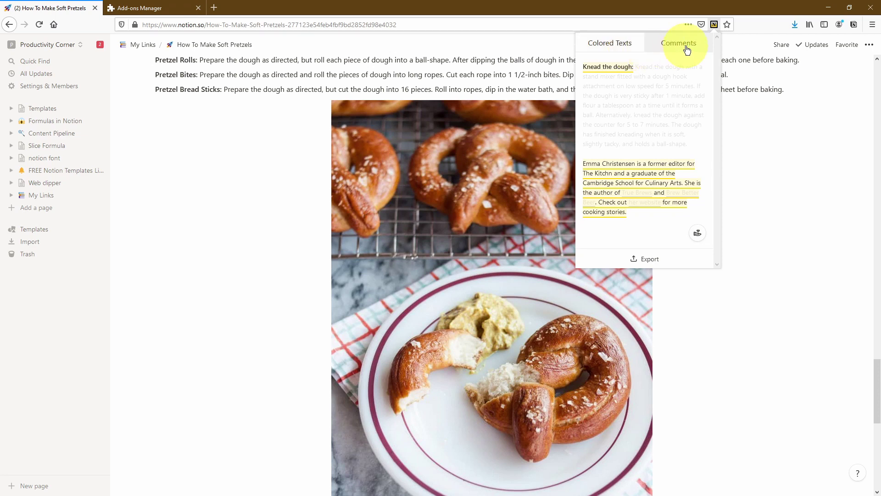
{"action": "left_click", "coordinate": [632, 50]}
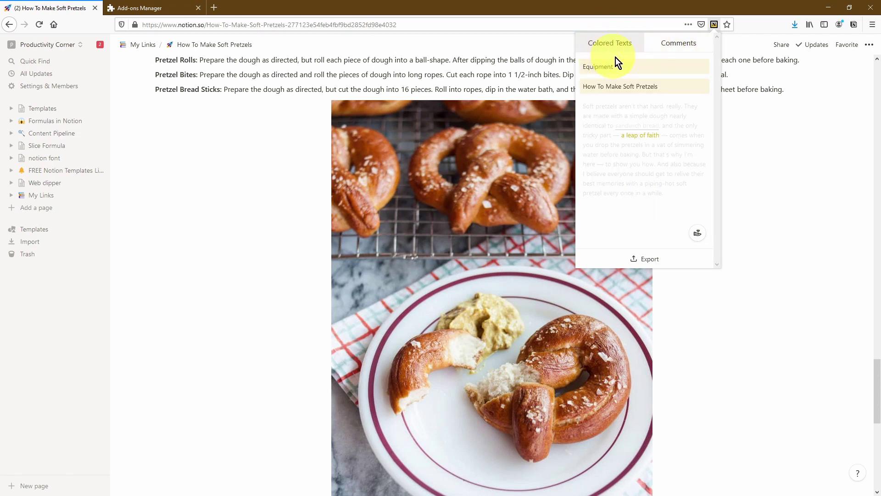
{"action": "left_click", "coordinate": [682, 47]}
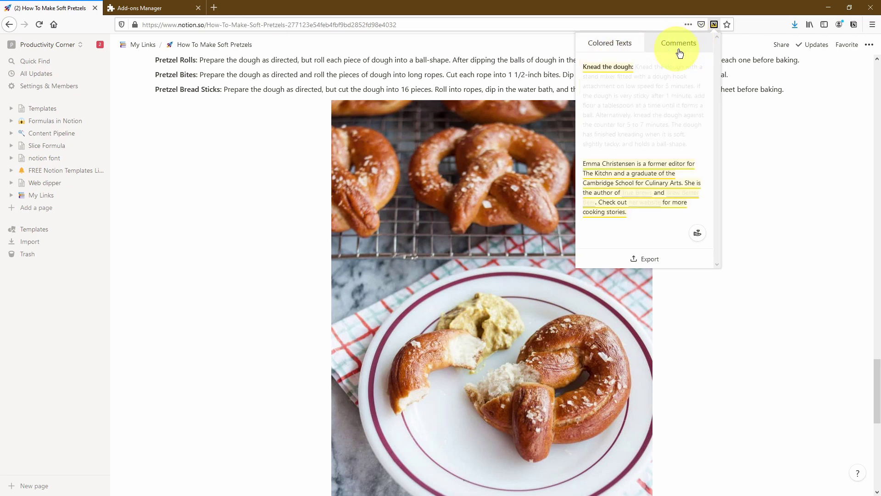
- Set blocks containing two or more text colors to display "two or more times" in the add-on options and save
{"action": "left_click", "coordinate": [141, 8]}
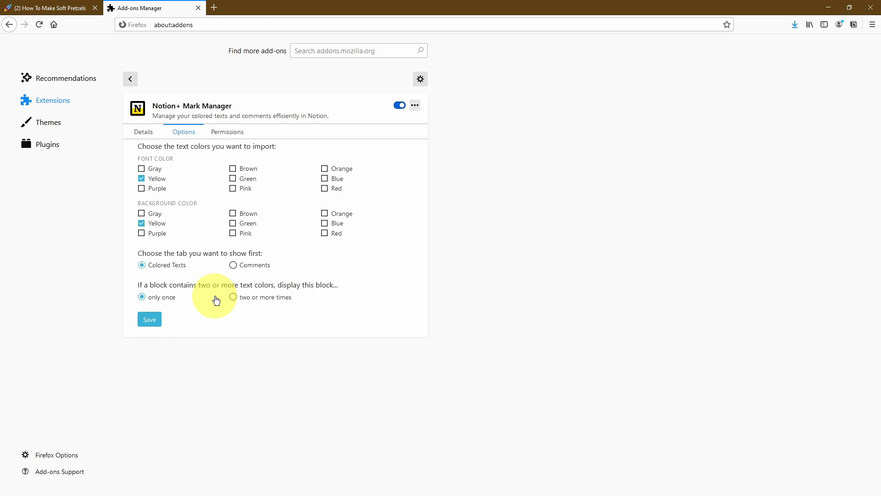
{"action": "left_click", "coordinate": [256, 299]}
{"action": "left_click", "coordinate": [150, 319]}
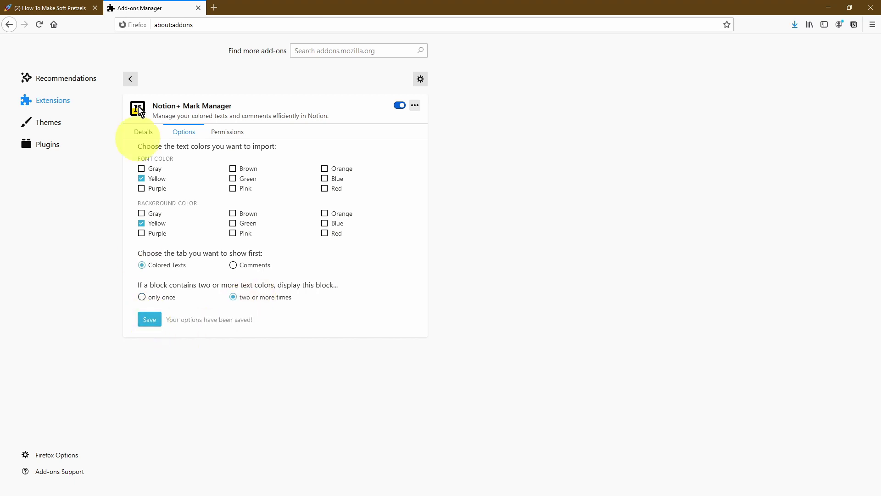
- Go to the "a leap of faith" paragraph from the mark manager on the pretzels page and compare it with its entry
{"action": "left_click", "coordinate": [73, 8]}
{"action": "left_click", "coordinate": [714, 25]}
{"action": "left_click", "coordinate": [672, 131]}
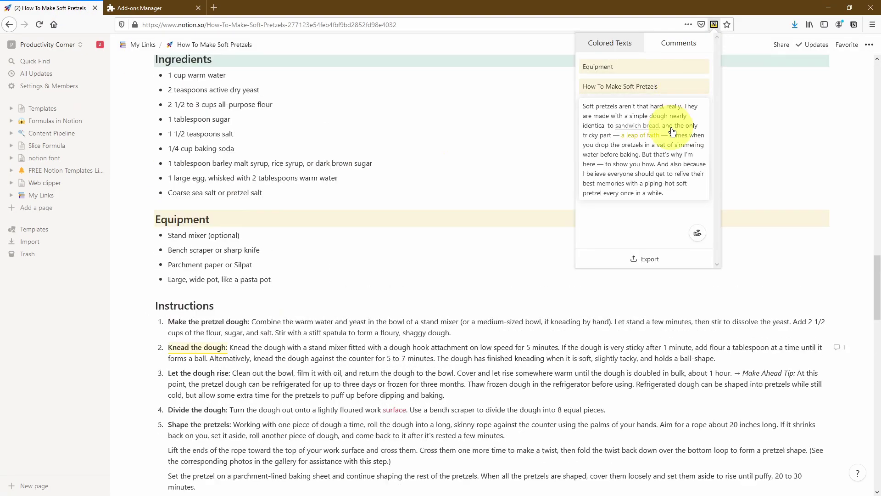
{"action": "left_click", "coordinate": [592, 94]}
{"action": "left_click", "coordinate": [535, 92]}
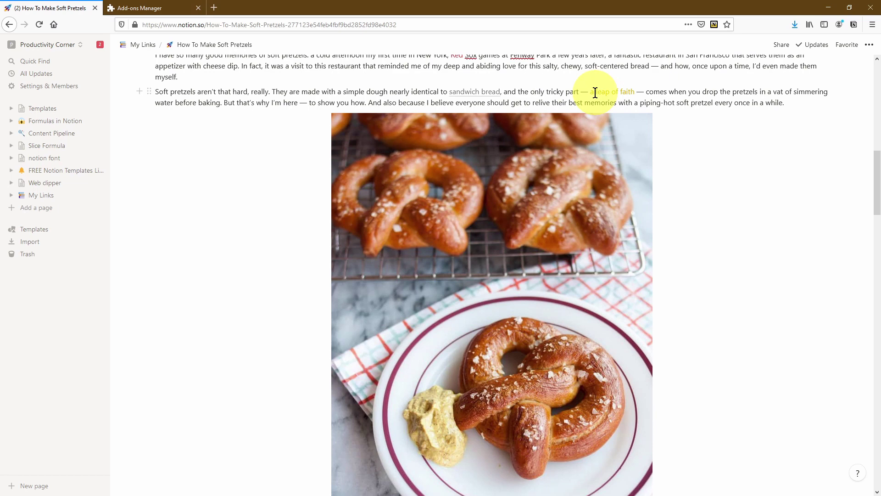
{"action": "left_click", "coordinate": [714, 24]}
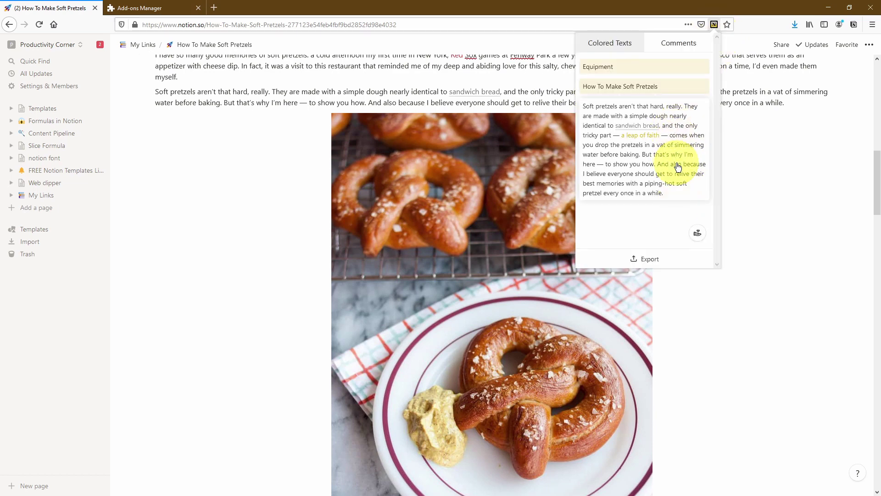
{"action": "left_click", "coordinate": [565, 92]}
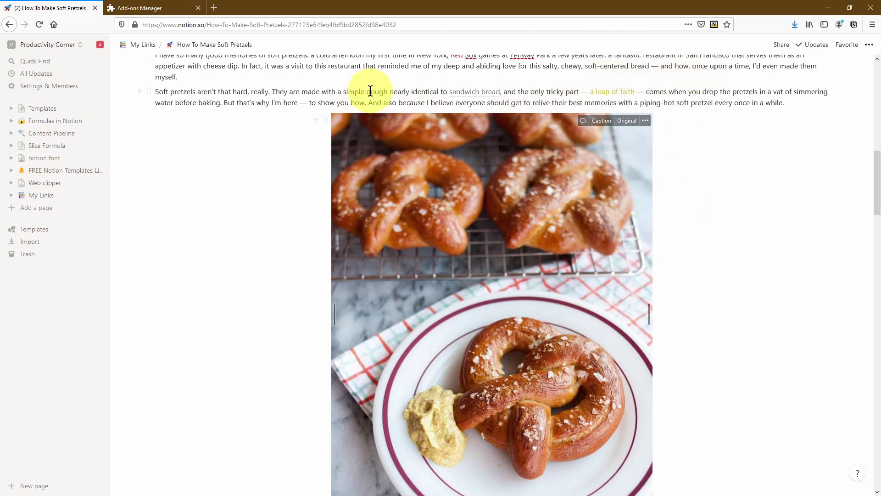
- Color "to show you how" and "simmering" yellow in the paragraph beginning "Soft pretzels aren't that hard"
{"action": "left_click_drag", "start_coordinate": [310, 103], "coordinate": [365, 103]}
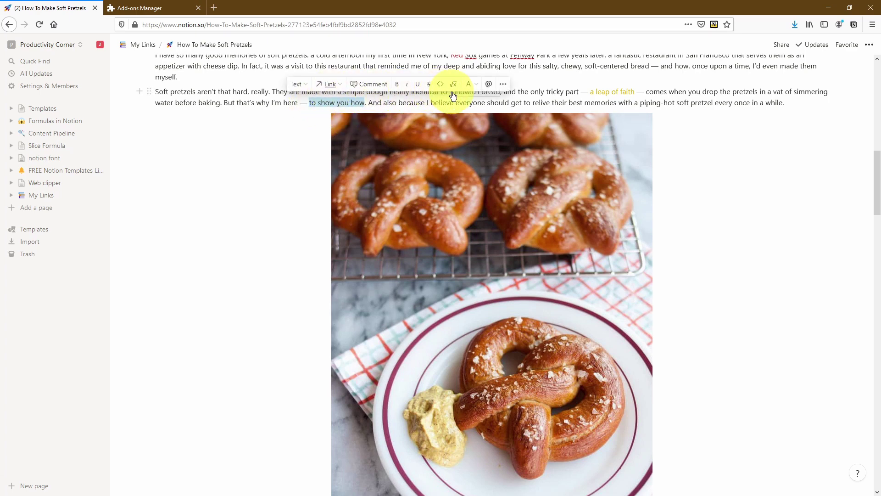
{"action": "left_click", "coordinate": [470, 85]}
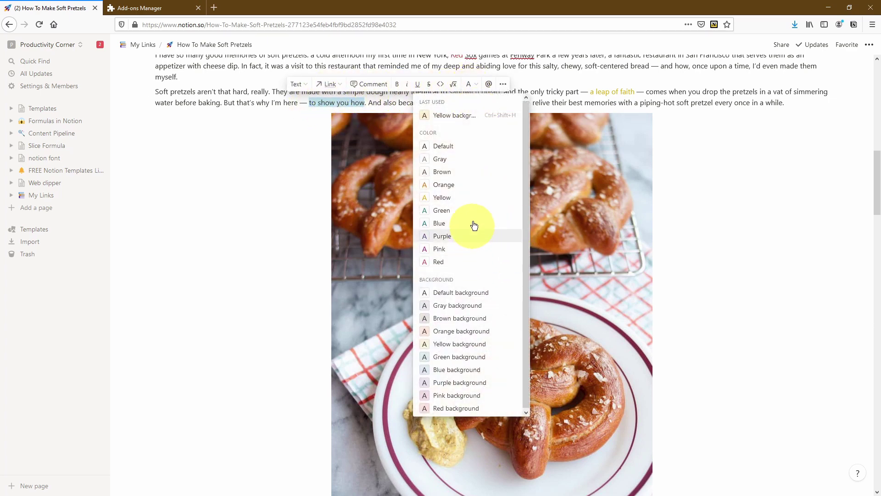
{"action": "left_click", "coordinate": [472, 198]}
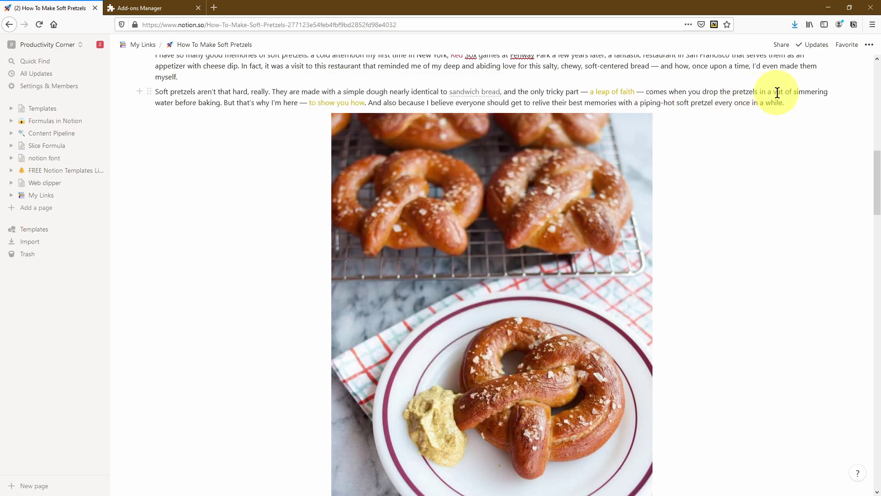
{"action": "double_click", "coordinate": [801, 92]}
{"action": "left_click", "coordinate": [820, 74]}
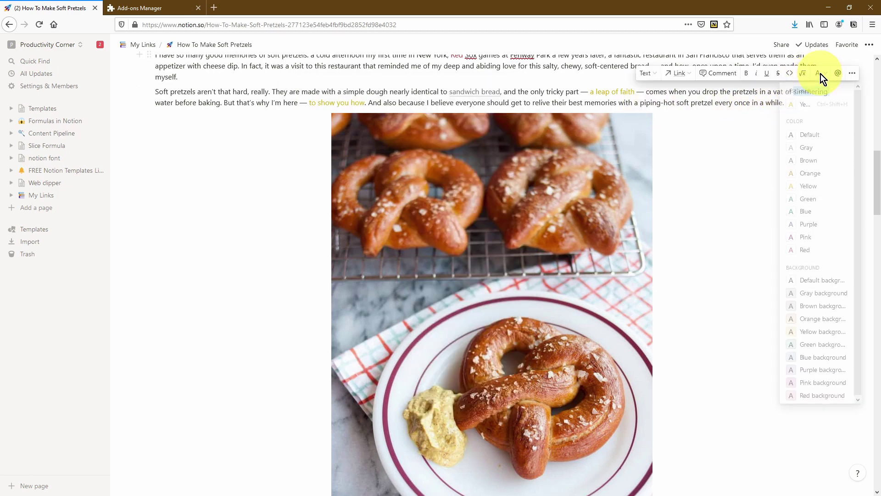
{"action": "left_click", "coordinate": [806, 103]}
{"action": "left_click", "coordinate": [771, 102]}
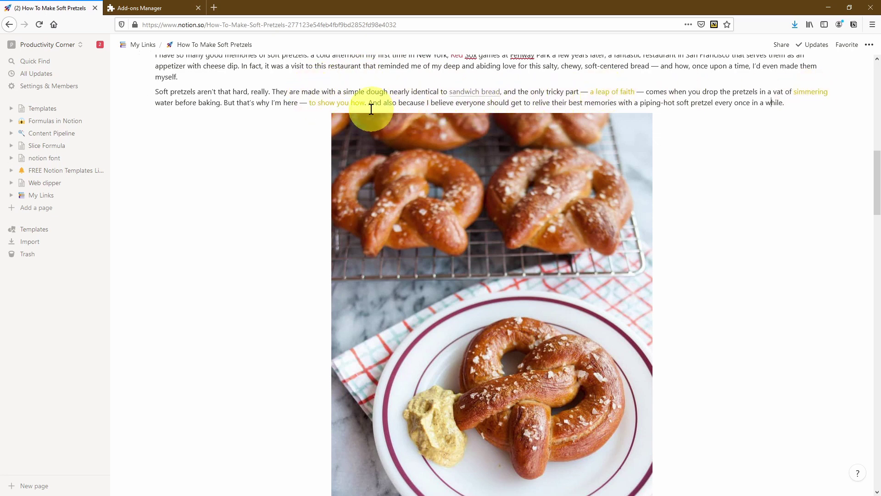
- Reload the page and review the entries for the paragraph with several yellow phrases in the mark manager's colored texts
{"action": "key", "text": "Up"}
{"action": "key", "text": "Up"}
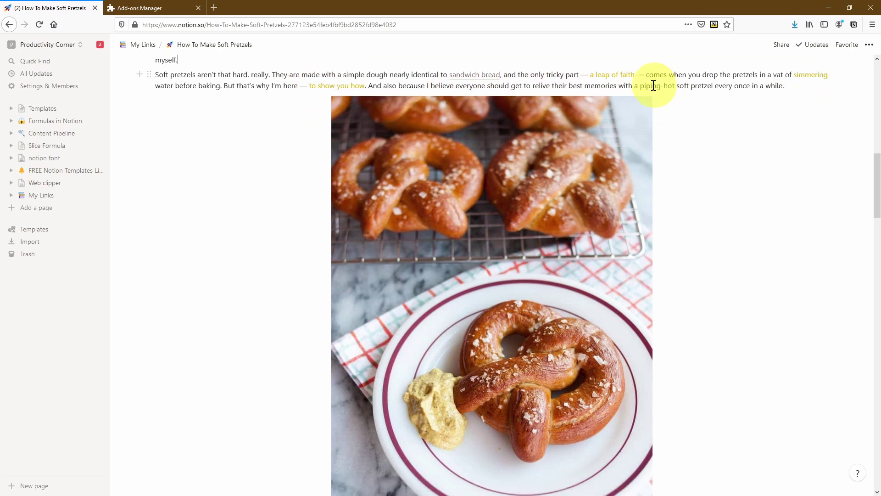
{"action": "left_click", "coordinate": [715, 27]}
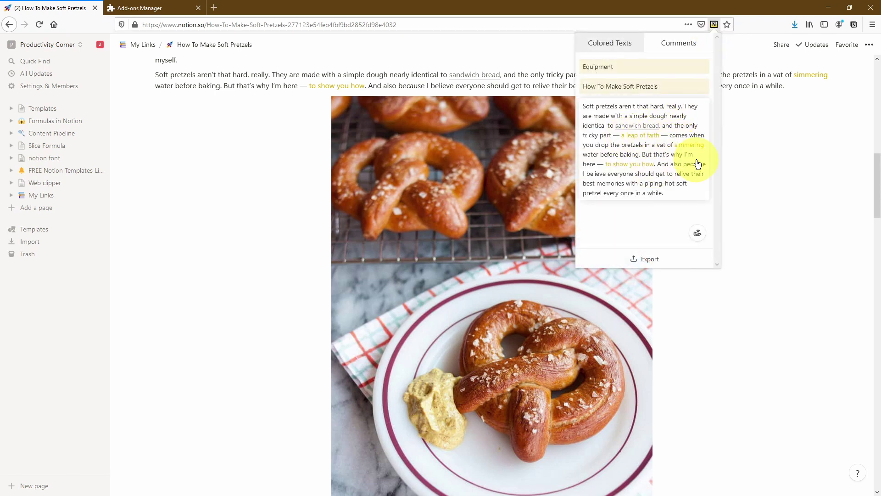
{"action": "left_click", "coordinate": [36, 25]}
{"action": "left_click", "coordinate": [715, 25]}
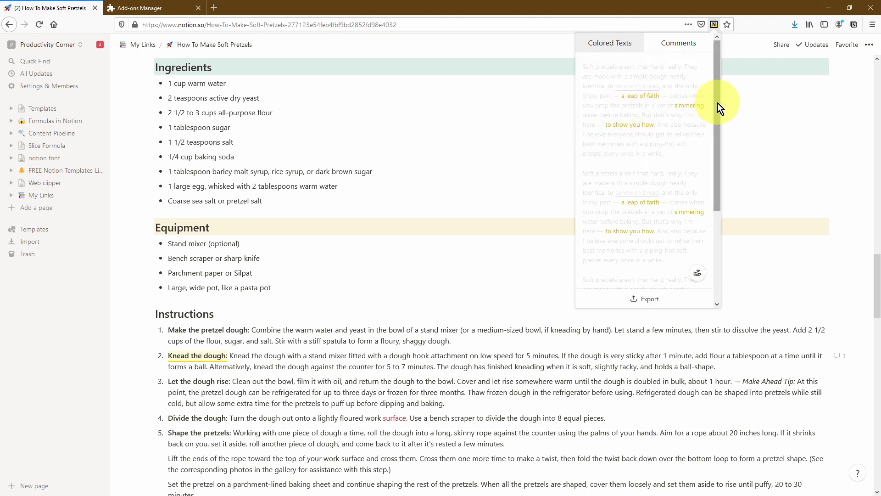
{"action": "scroll", "coordinate": [718, 103], "scroll_direction": "down", "scroll_amount": 1}
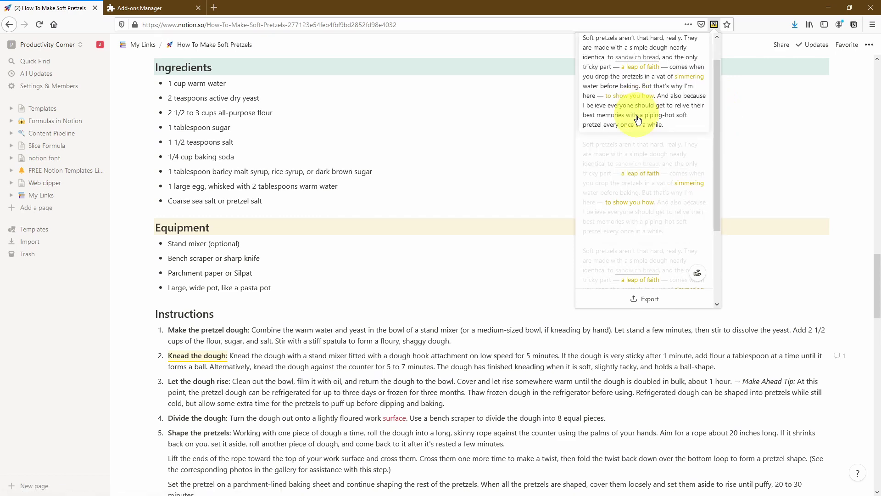
- Compare the repeated entries of the "Soft pretzels aren't that hard" paragraph in the mark manager's colored texts list
{"action": "scroll", "coordinate": [715, 199], "scroll_direction": "down", "scroll_amount": 3}
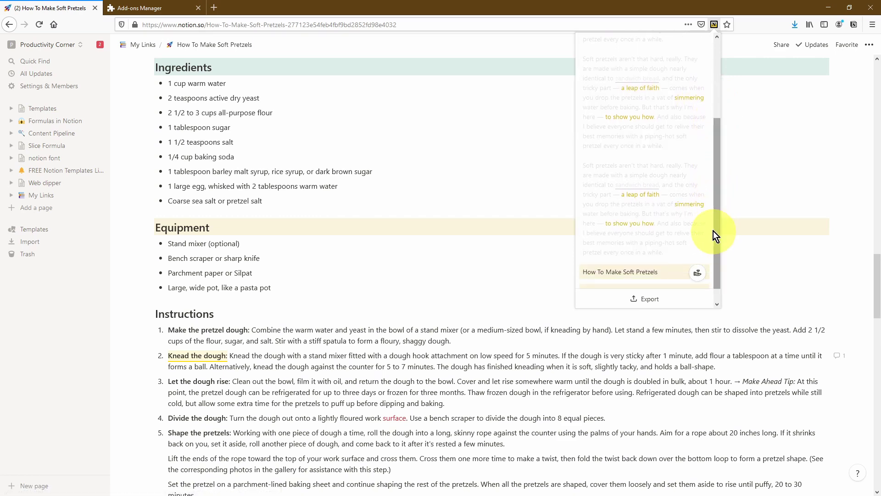
{"action": "scroll", "coordinate": [668, 190], "scroll_direction": "up", "scroll_amount": 4}
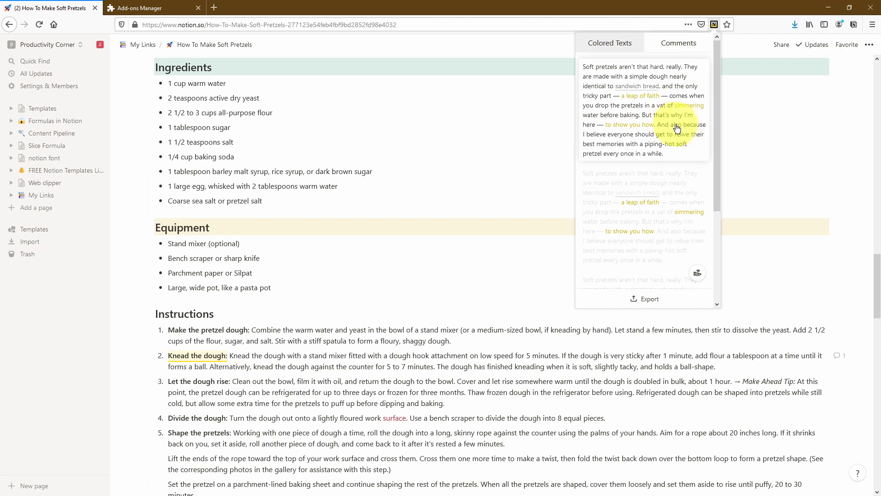
{"action": "left_click_drag", "start_coordinate": [718, 174], "coordinate": [717, 257]}
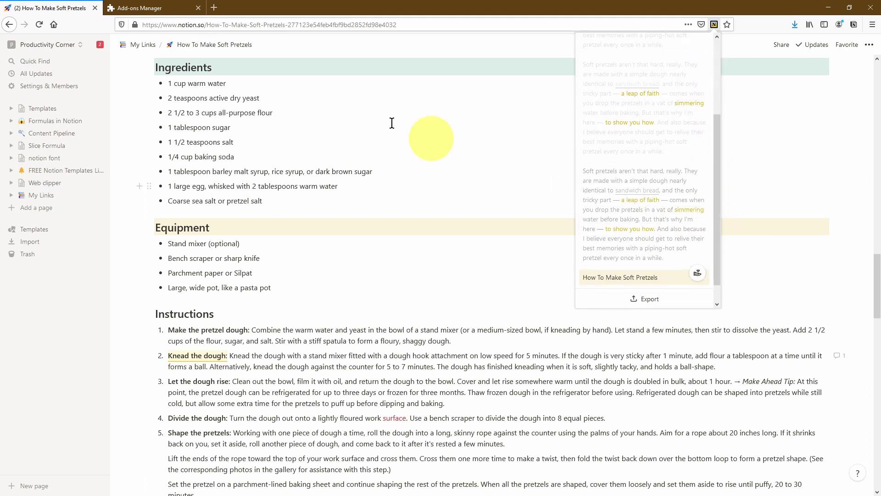
- Set blocks containing two or more text colors to display "only once" in the Notion+ Mark Manager options and save
{"action": "left_click", "coordinate": [141, 6]}
{"action": "left_click", "coordinate": [266, 299]}
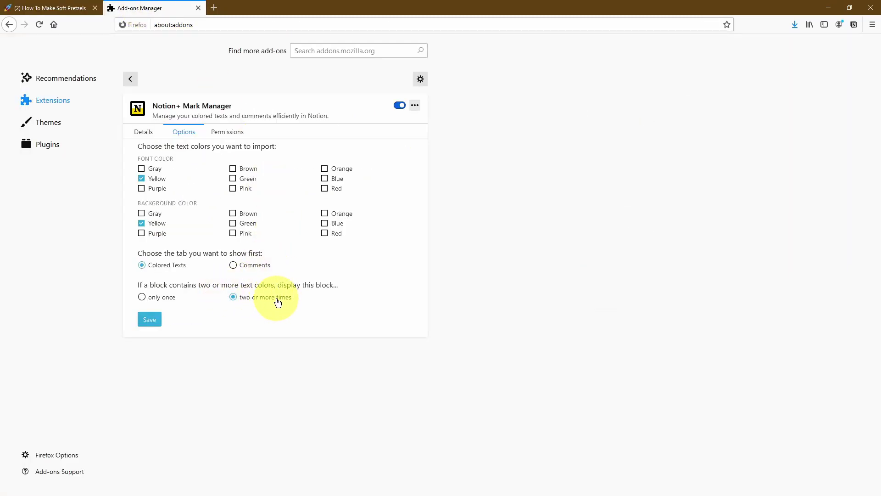
{"action": "left_click", "coordinate": [143, 298]}
{"action": "left_click", "coordinate": [150, 324]}
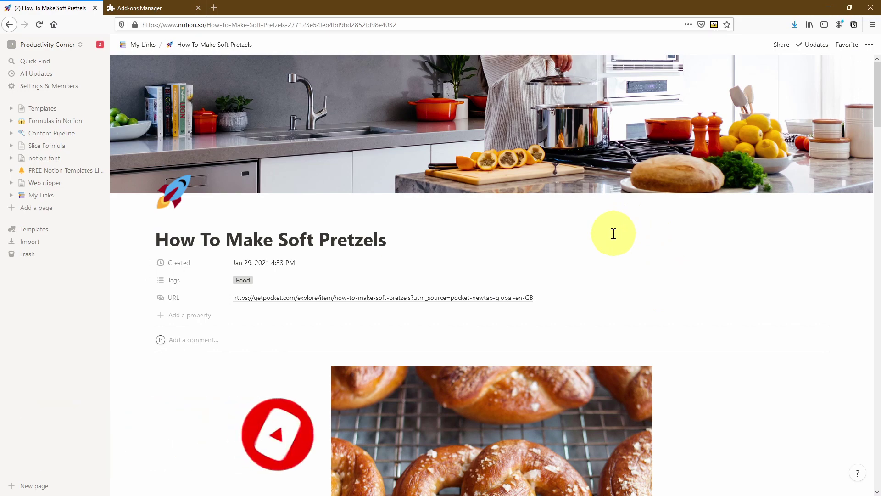
- Change Notion's appearance to Dark in the settings and return to the How To Make Soft Pretzels page
{"action": "left_click", "coordinate": [87, 87]}
{"action": "left_click", "coordinate": [288, 186]}
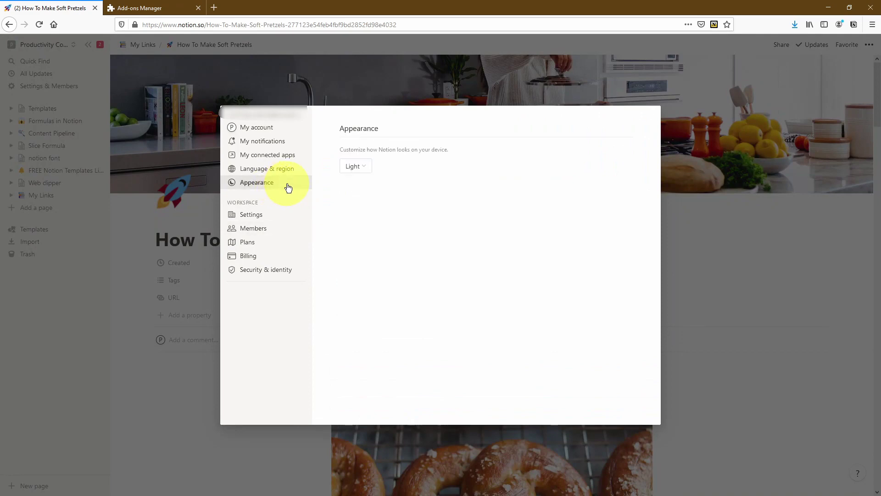
{"action": "left_click", "coordinate": [362, 168]}
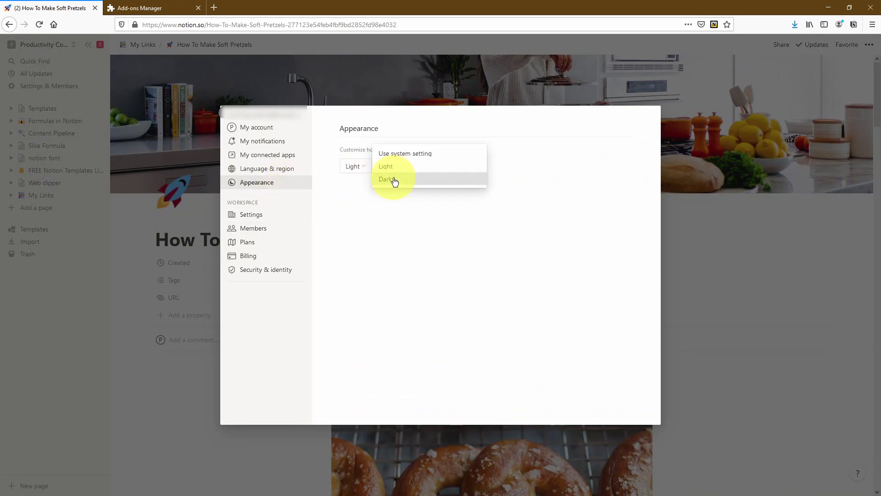
{"action": "left_click", "coordinate": [395, 180]}
{"action": "left_click", "coordinate": [692, 244]}
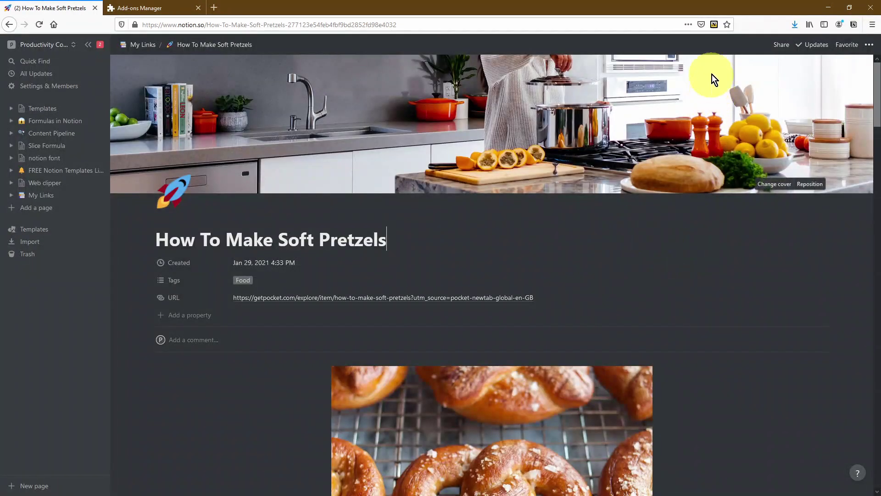
- Open the mark manager on the pretzels page and examine how its colored texts look in dark mode
{"action": "left_click", "coordinate": [714, 24]}
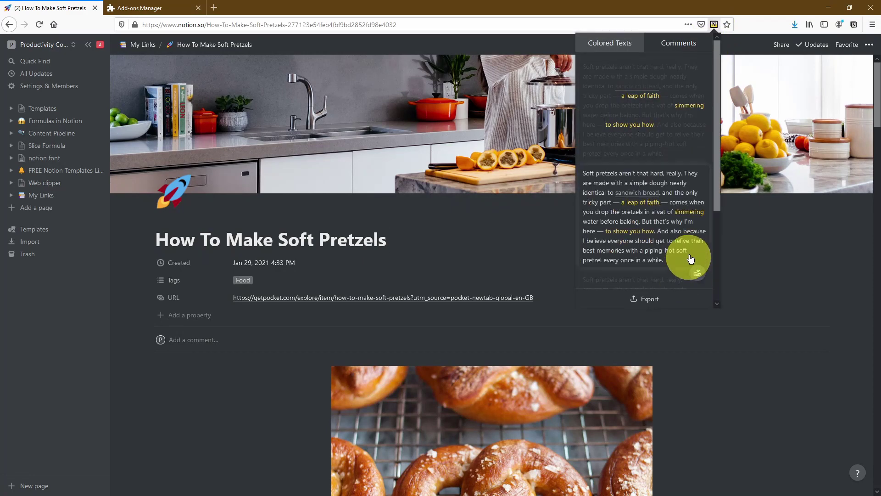
{"action": "mouse_move", "coordinate": [716, 160]}
{"action": "left_mouse_down"}
{"action": "mouse_move", "coordinate": [714, 255]}
{"action": "mouse_move", "coordinate": [716, 151]}
{"action": "left_mouse_up"}
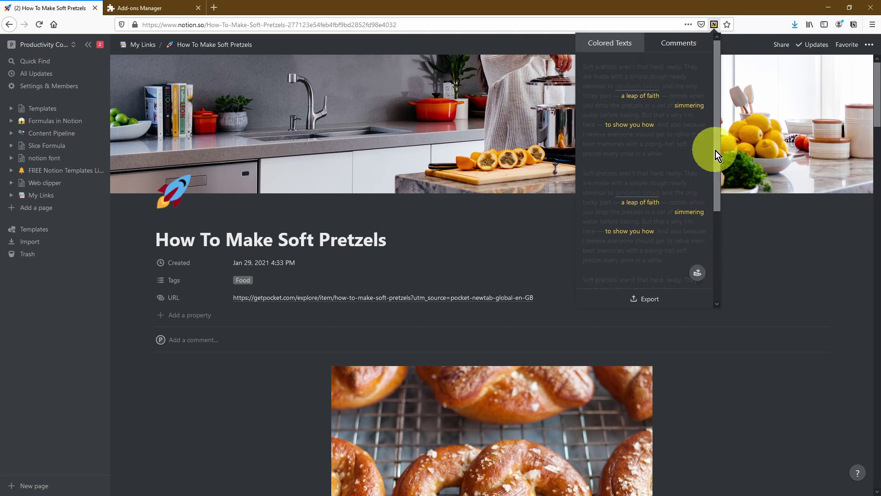